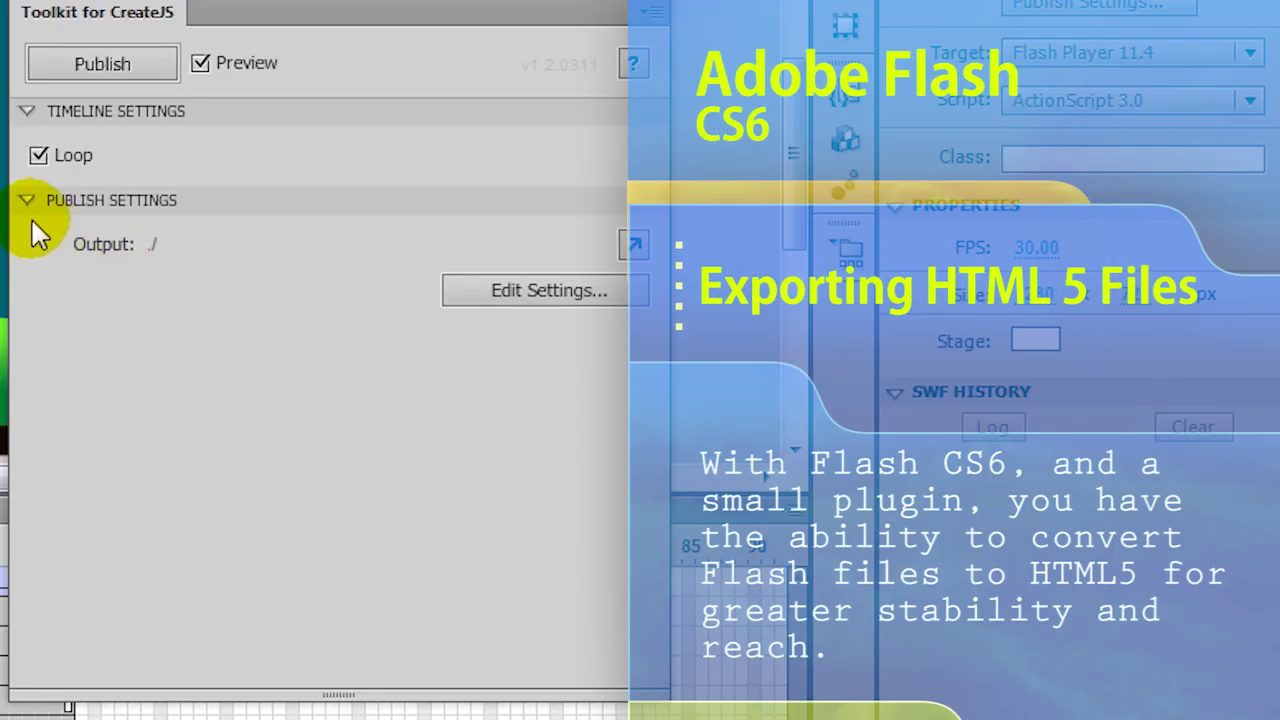
Collapse the Toolkit for CreateJS publish section and open its full publish settings dialog.
left_click(22, 200)
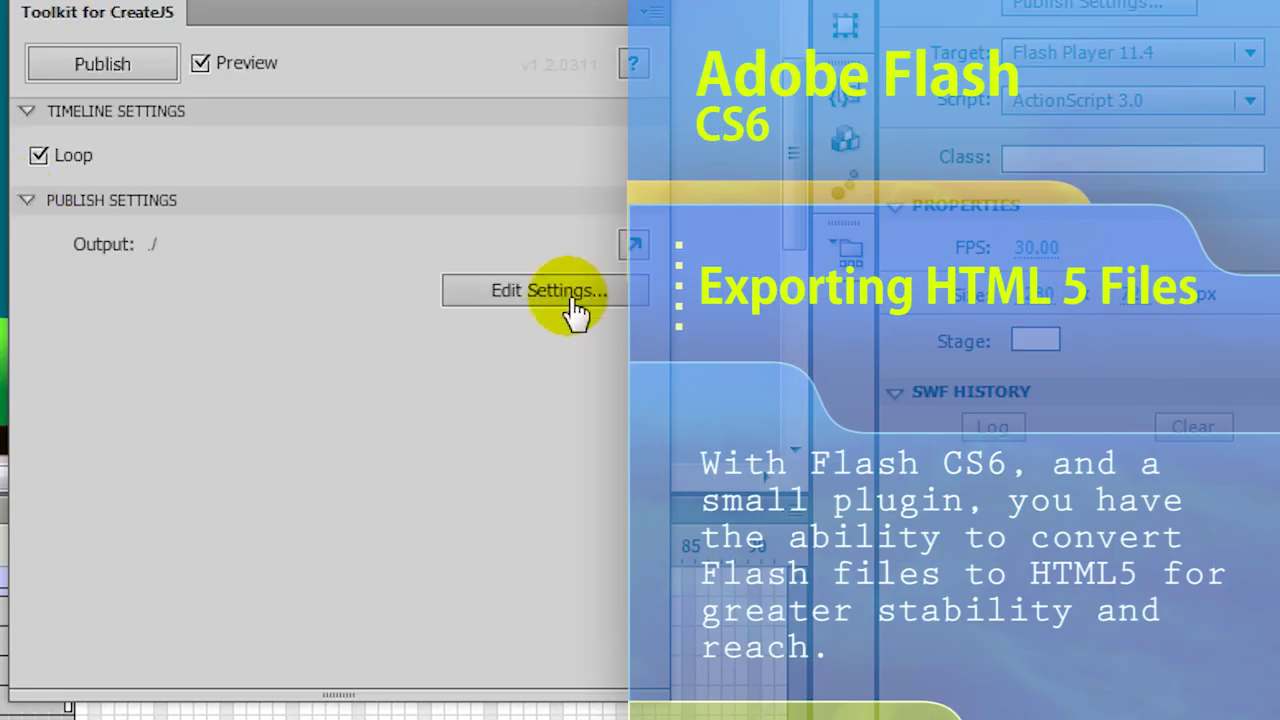
left_click(566, 292)
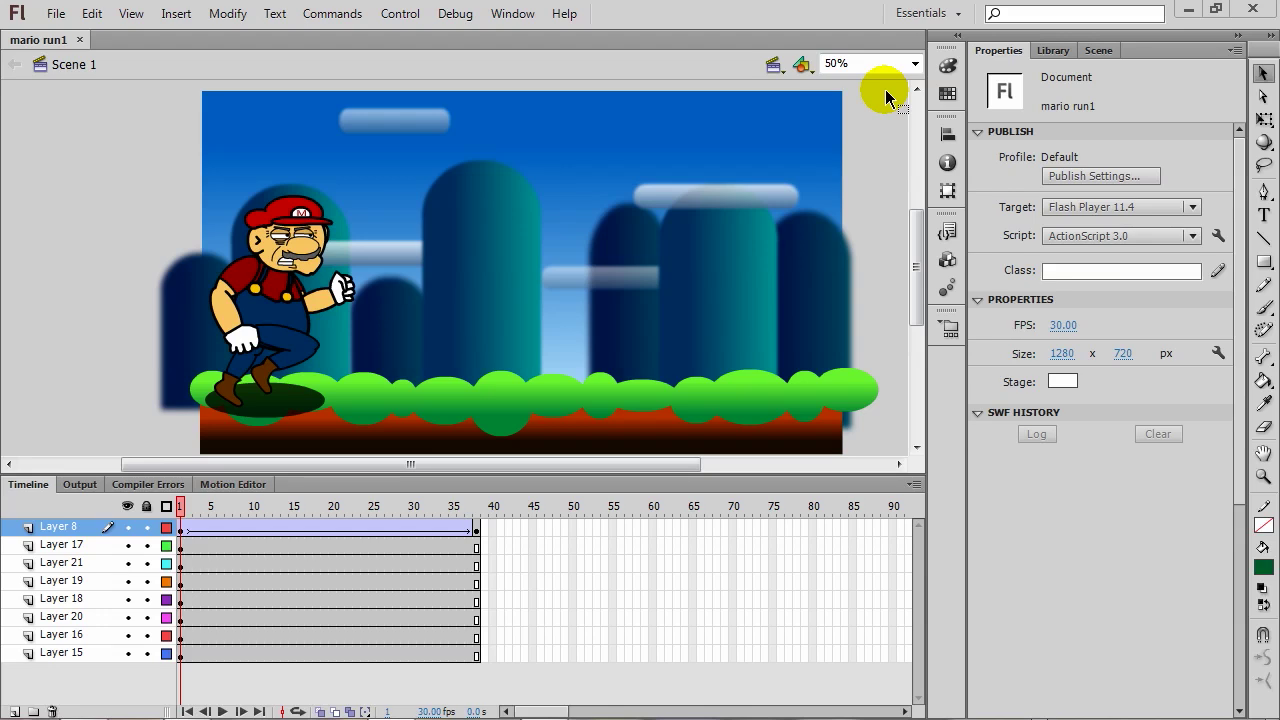
left_click(56, 14)
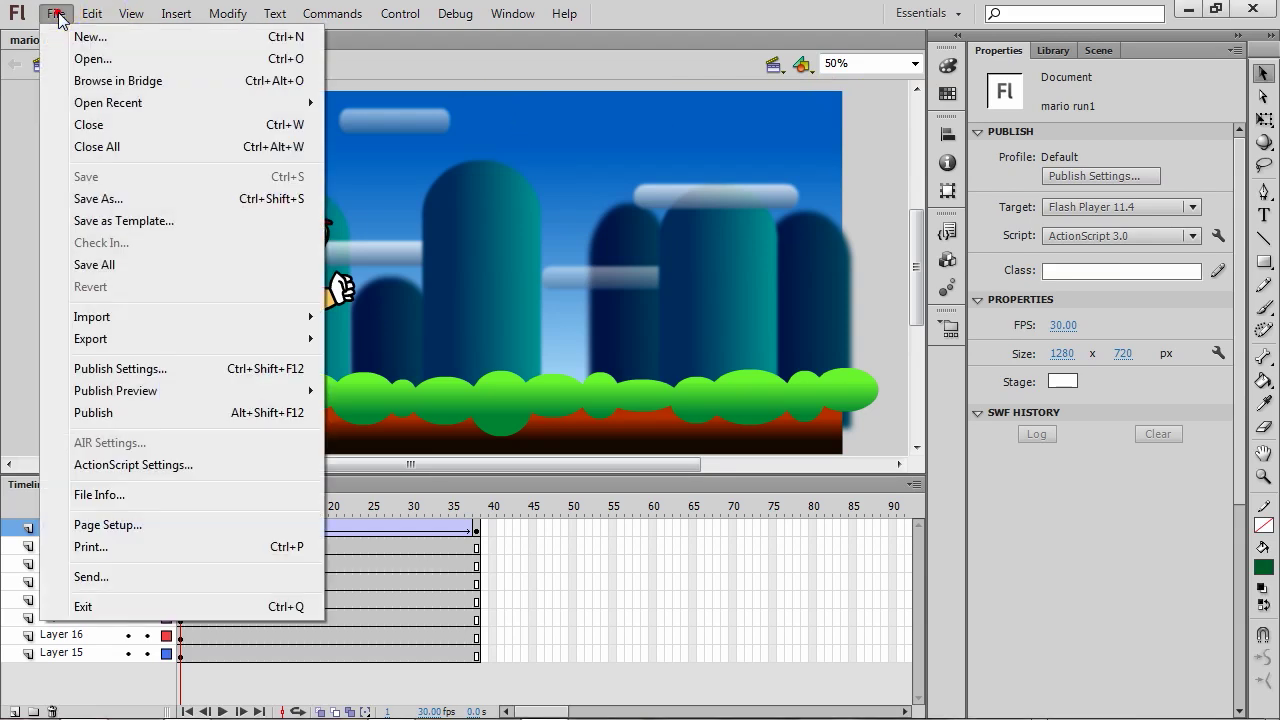
mouse_move(148, 345)
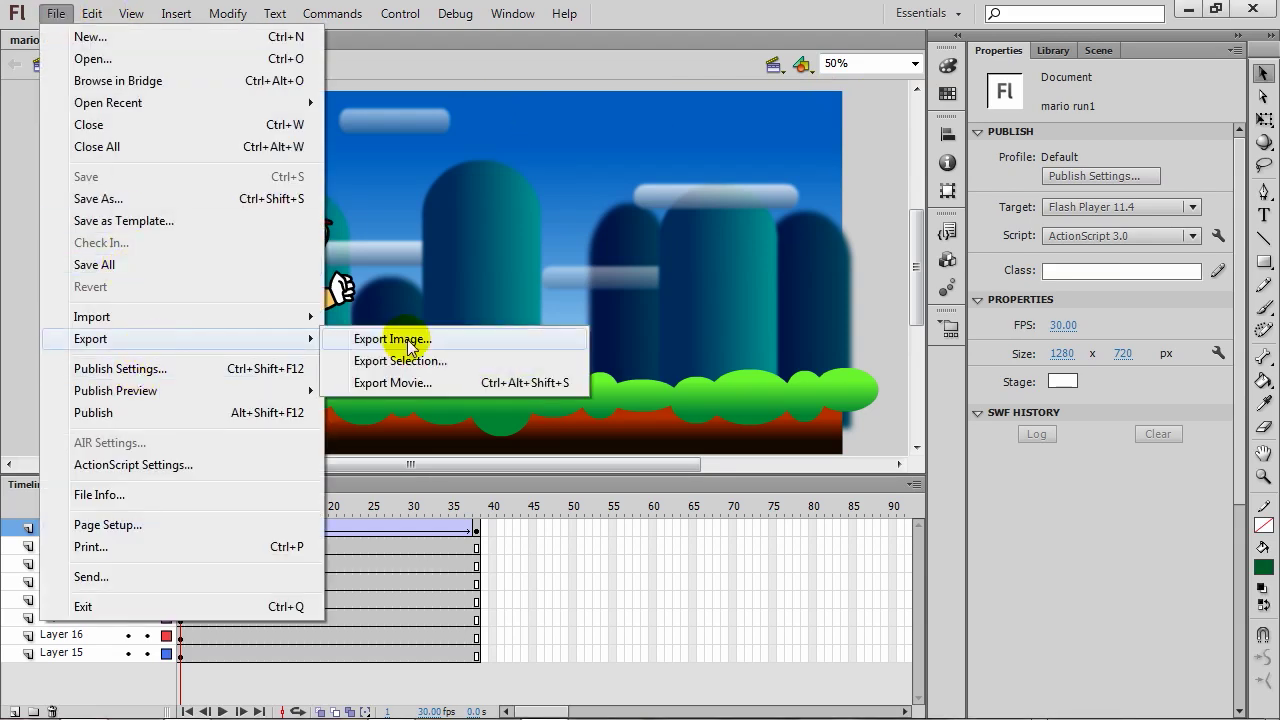
left_click(422, 384)
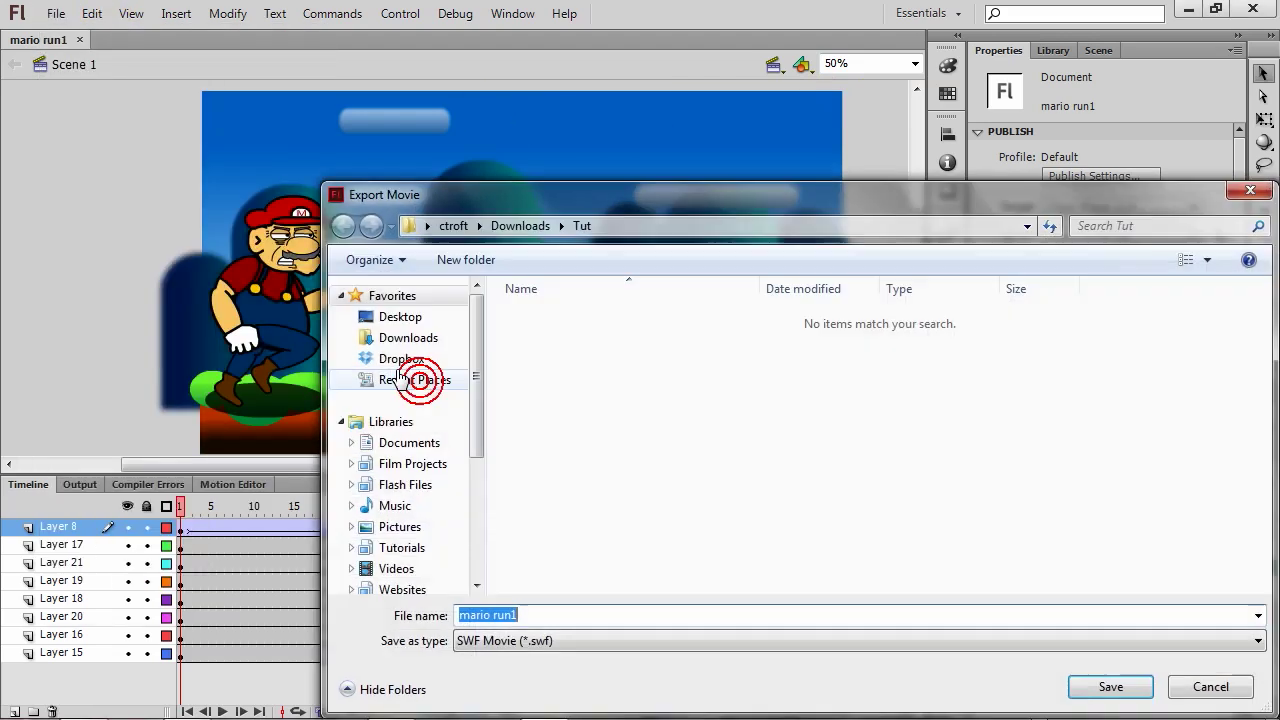
left_click(640, 645)
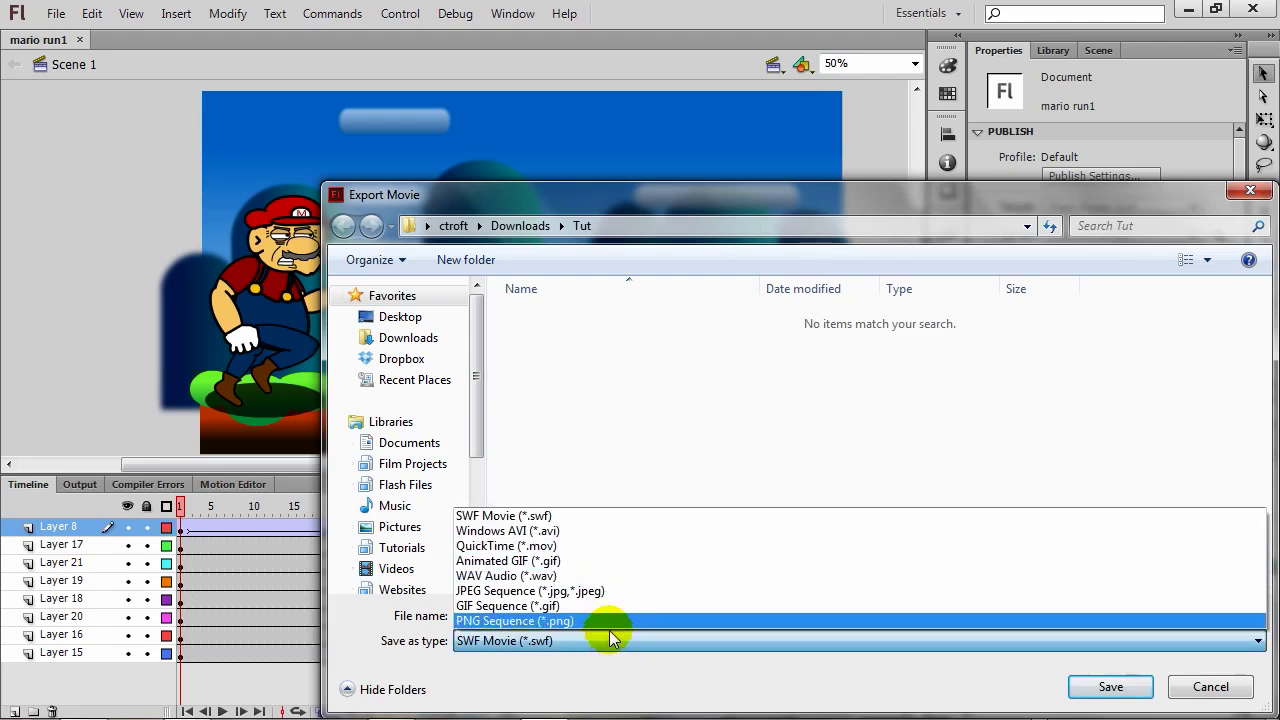
left_click(1212, 688)
left_click(1212, 688)
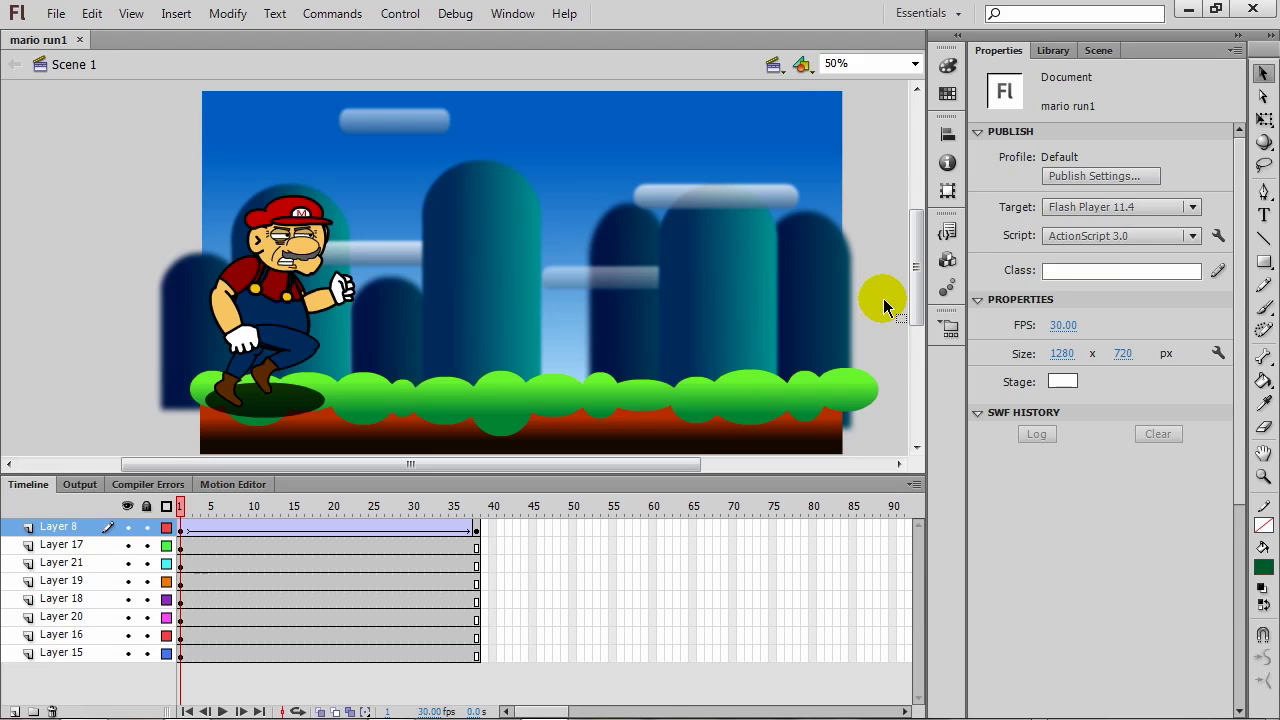
Switch to Chrome and scroll Adobe's Flash to HTML5 page to the Toolkit for CreateJS overview.
mouse_move(455, 712)
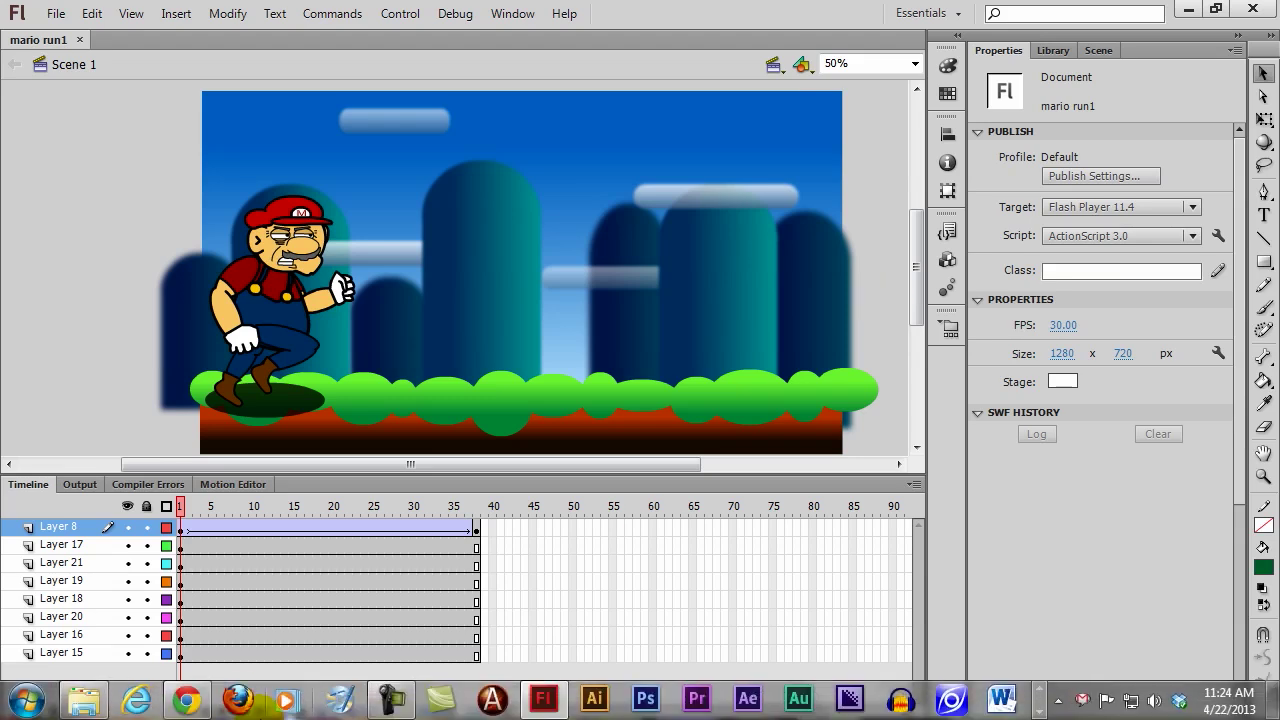
left_click(185, 697)
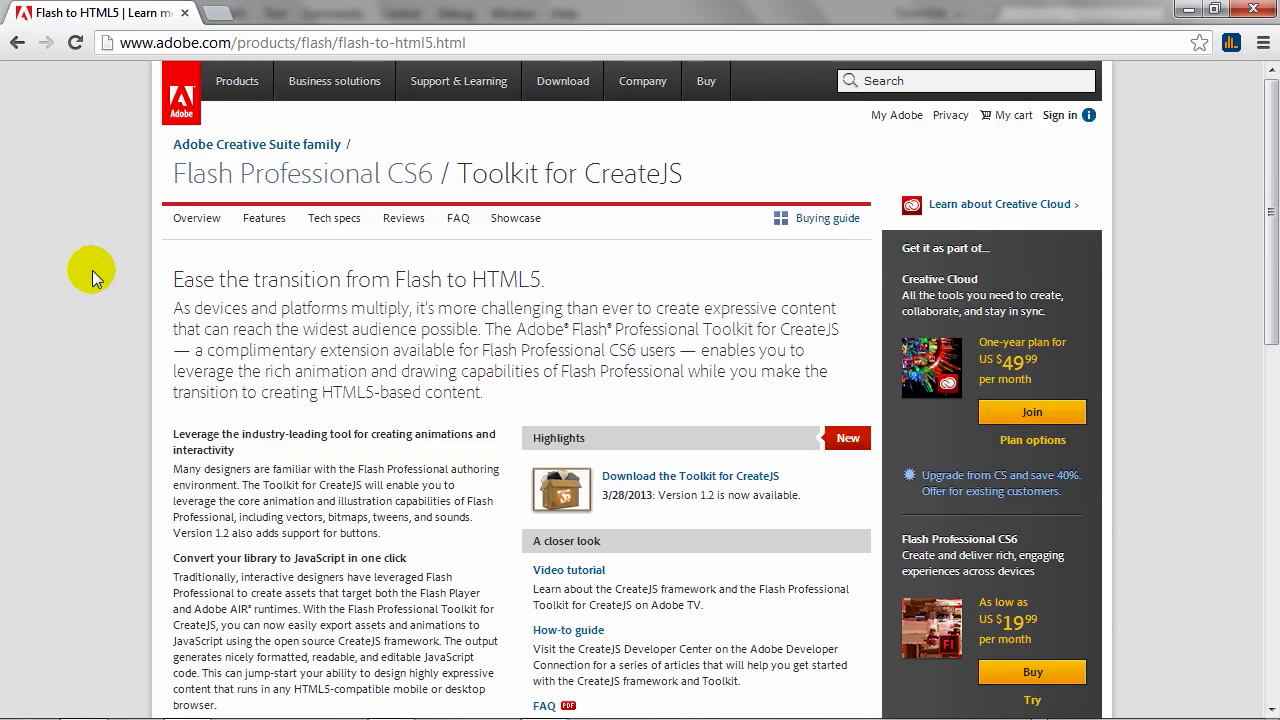
scroll(93, 274, "down", 2)
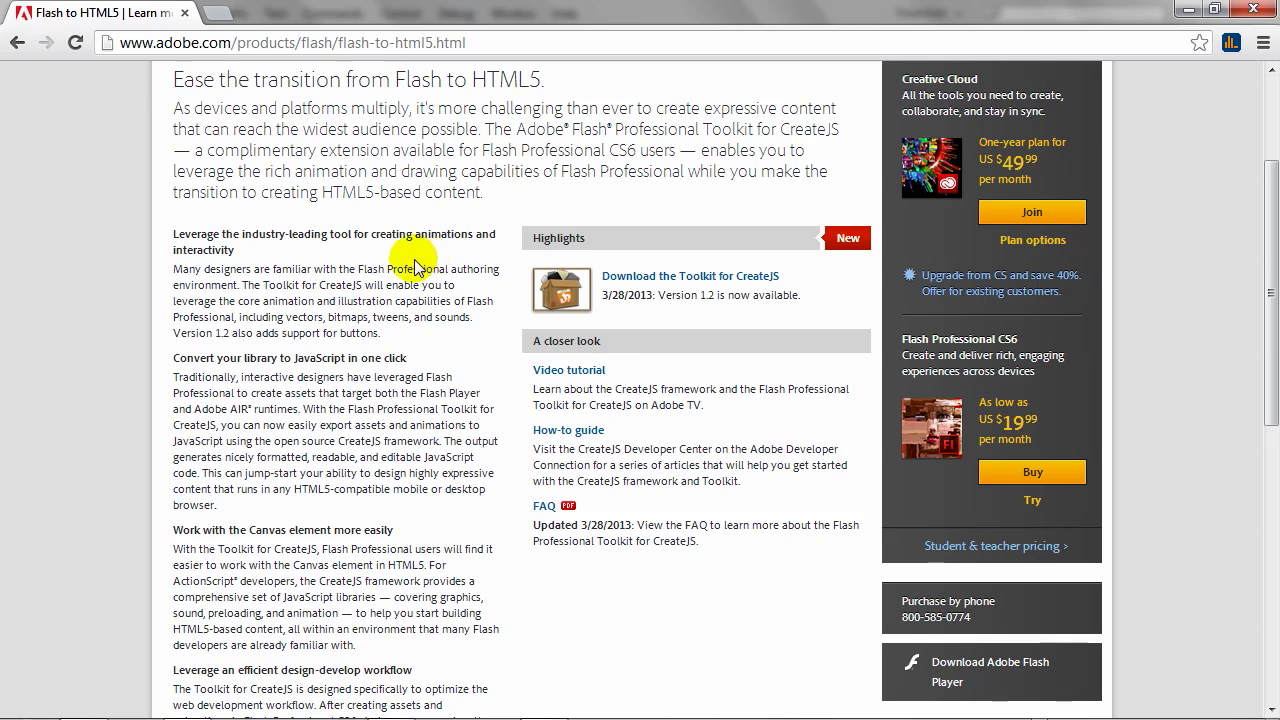
Launch Adobe Extension Manager CS6 from All Programs > Adobe Production Premium CS6.
left_click(38, 707)
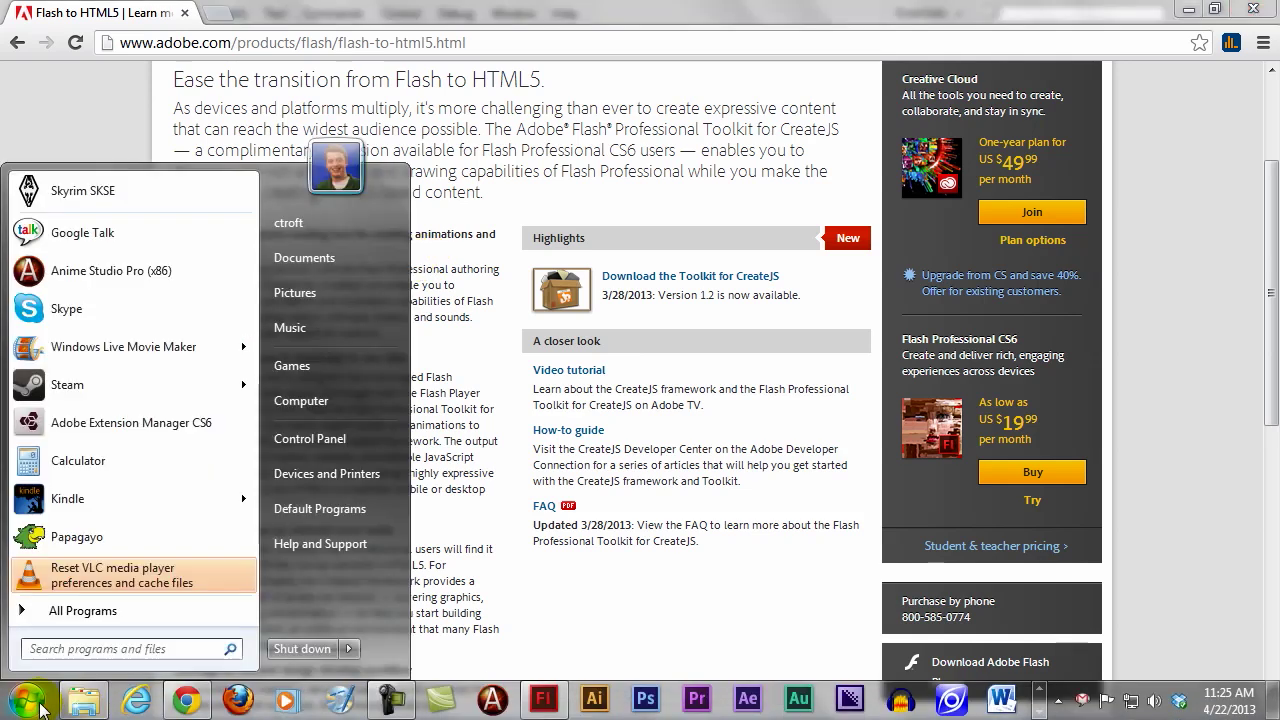
left_click(95, 610)
scroll(66, 560, "down", 6)
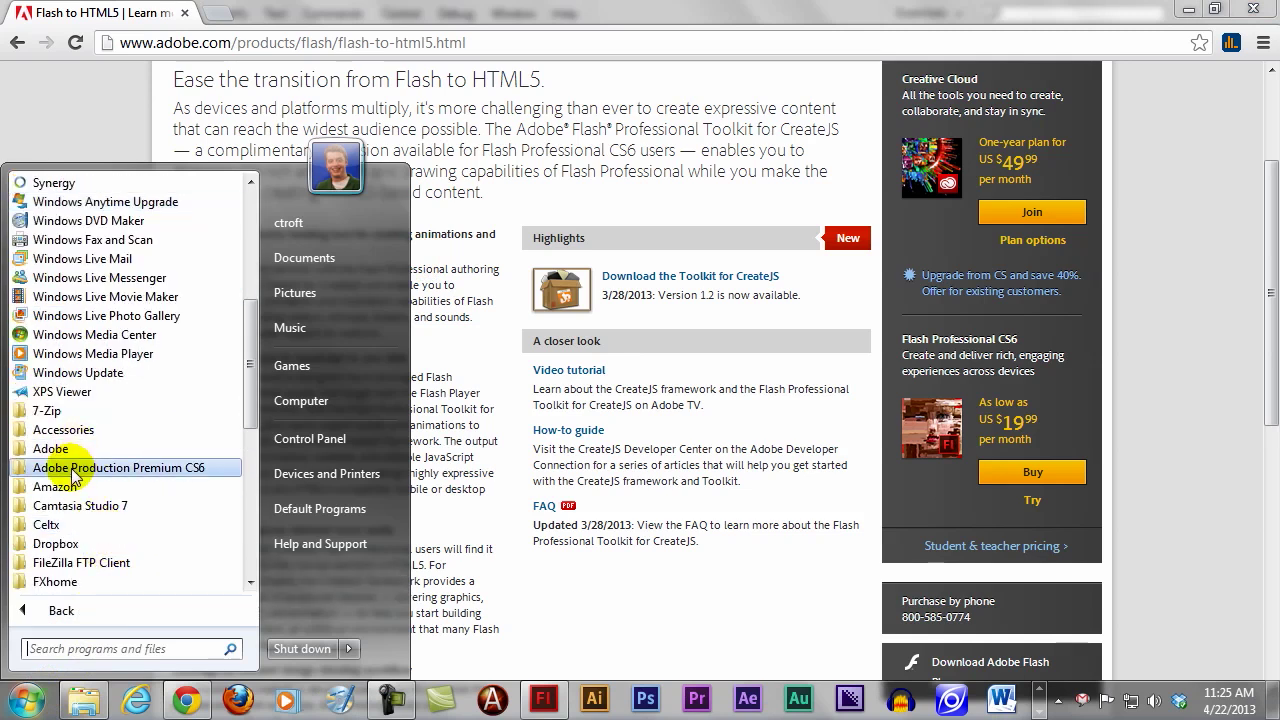
left_click(152, 477)
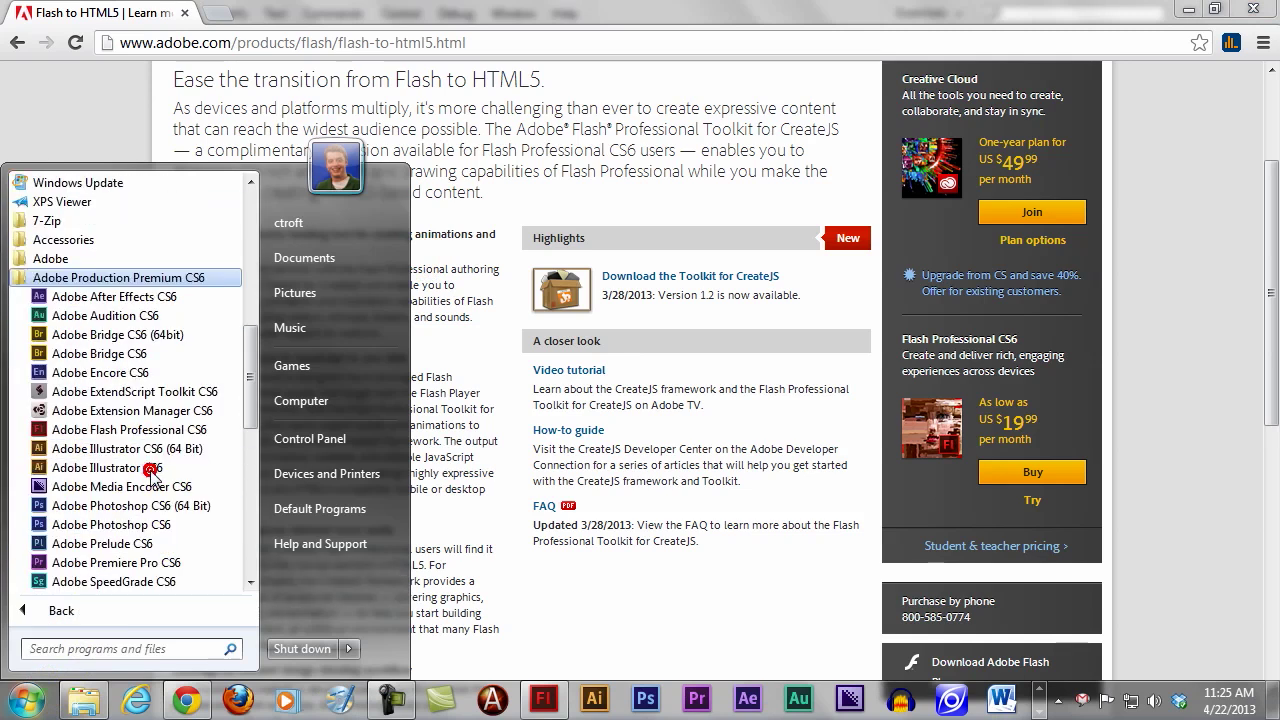
left_click(110, 412)
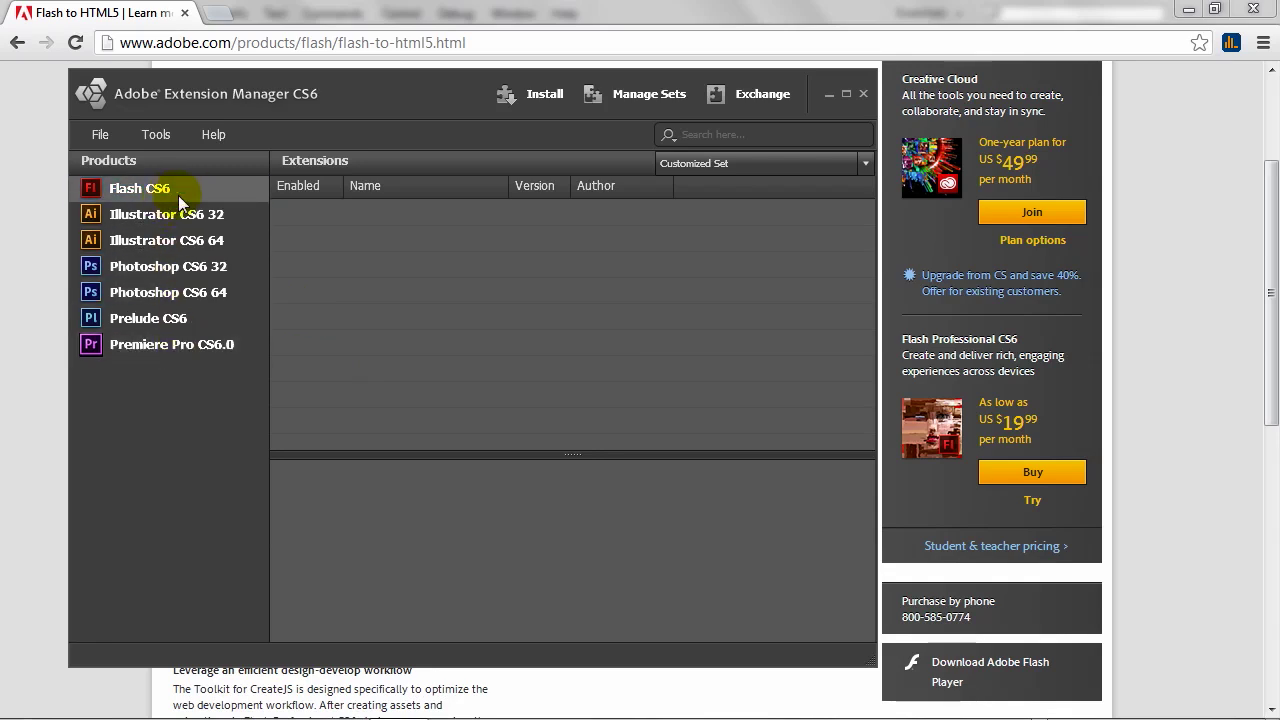
Install Toolkit_for_CreateJS_v1_2.zxp from the Tut folder, reaching the prompt to quit Flash CS6.
left_click(542, 94)
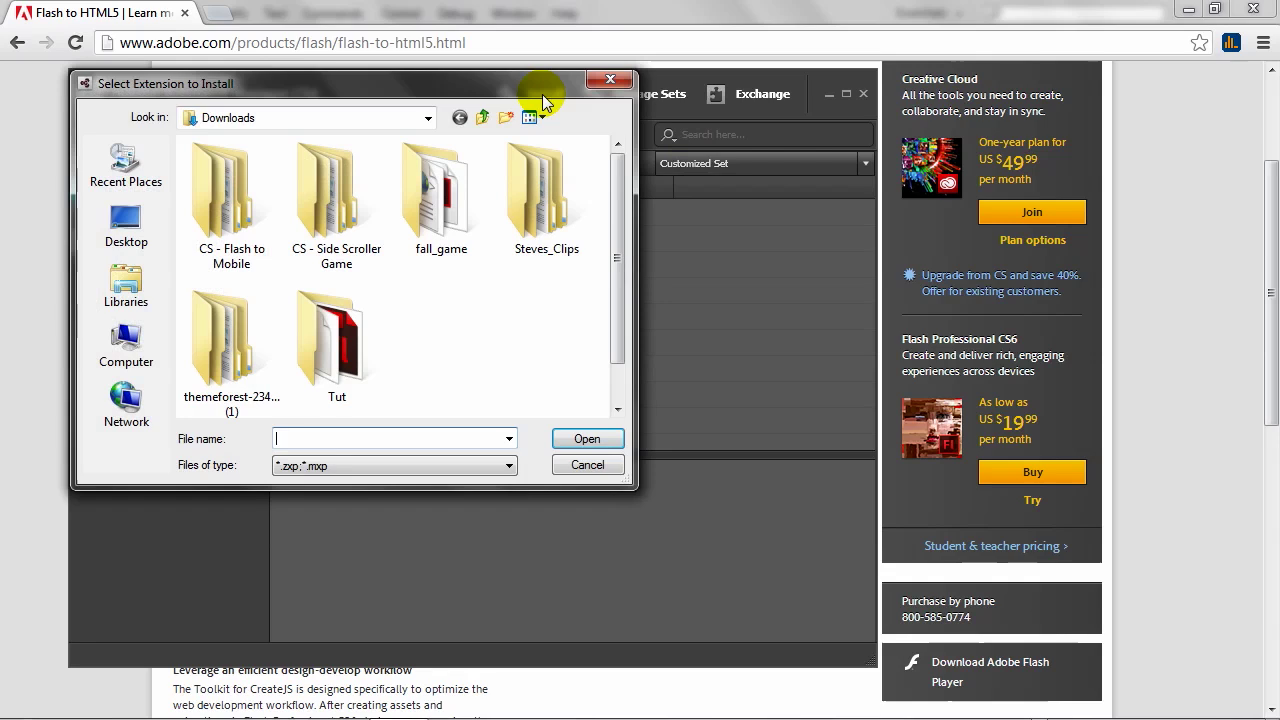
double_click(356, 342)
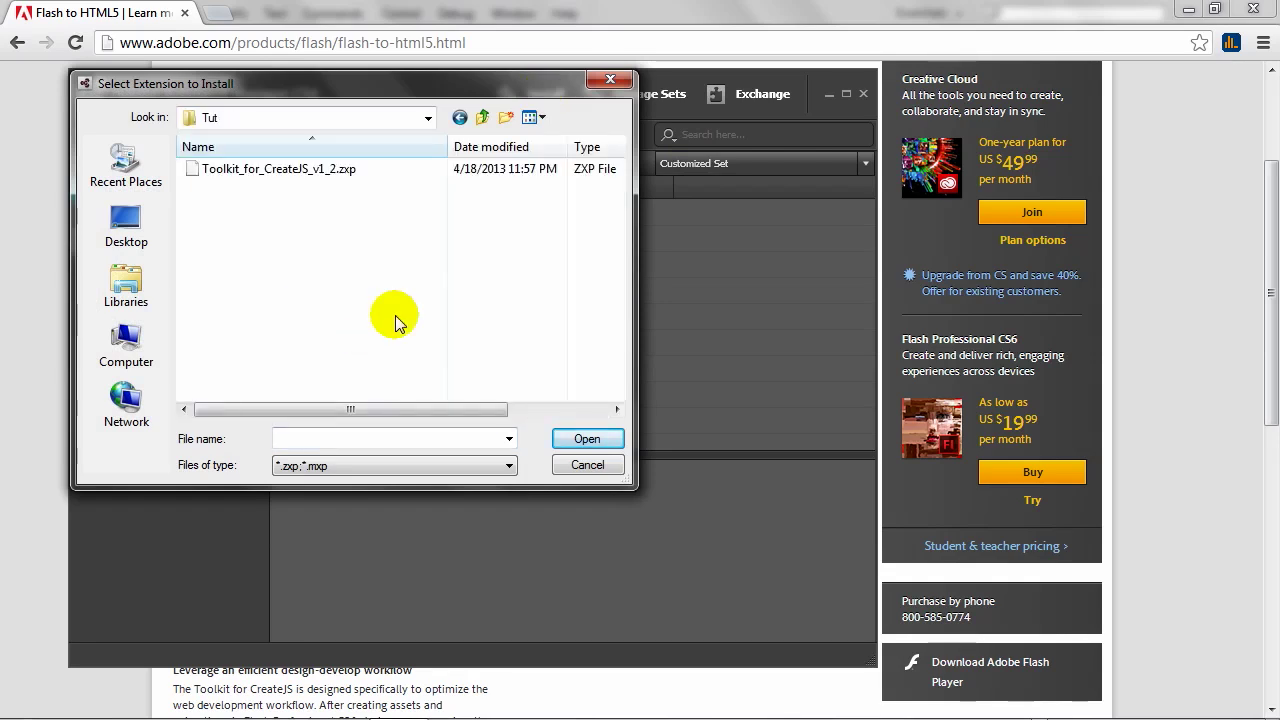
double_click(297, 170)
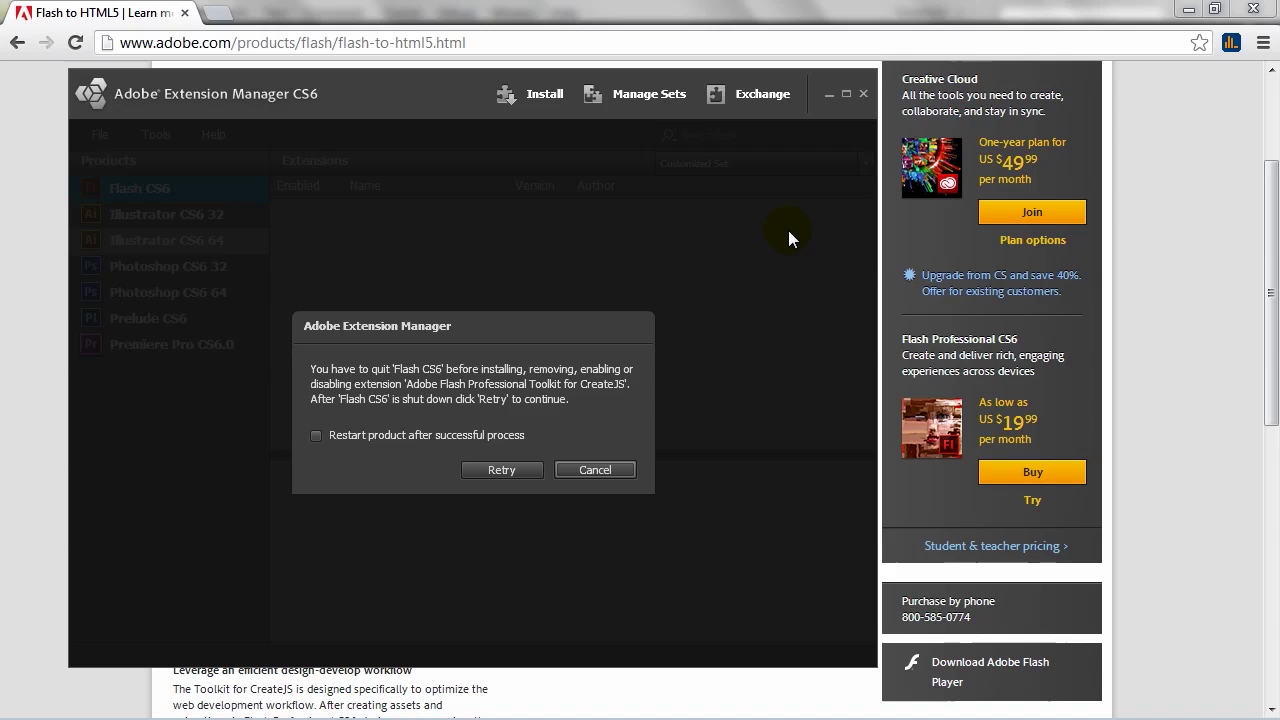
Quit Flash Professional and retry the Toolkit for CreateJS 1.2.0 installation in Extension Manager.
left_click(605, 700)
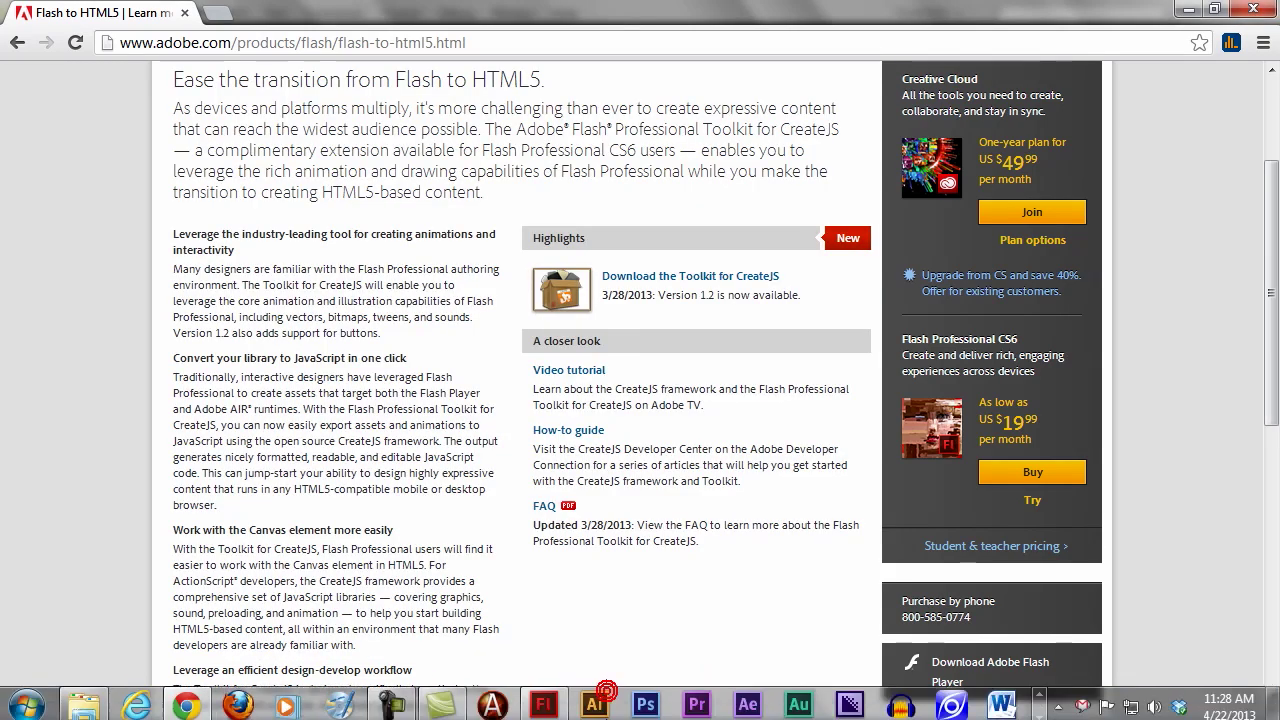
left_click(543, 706)
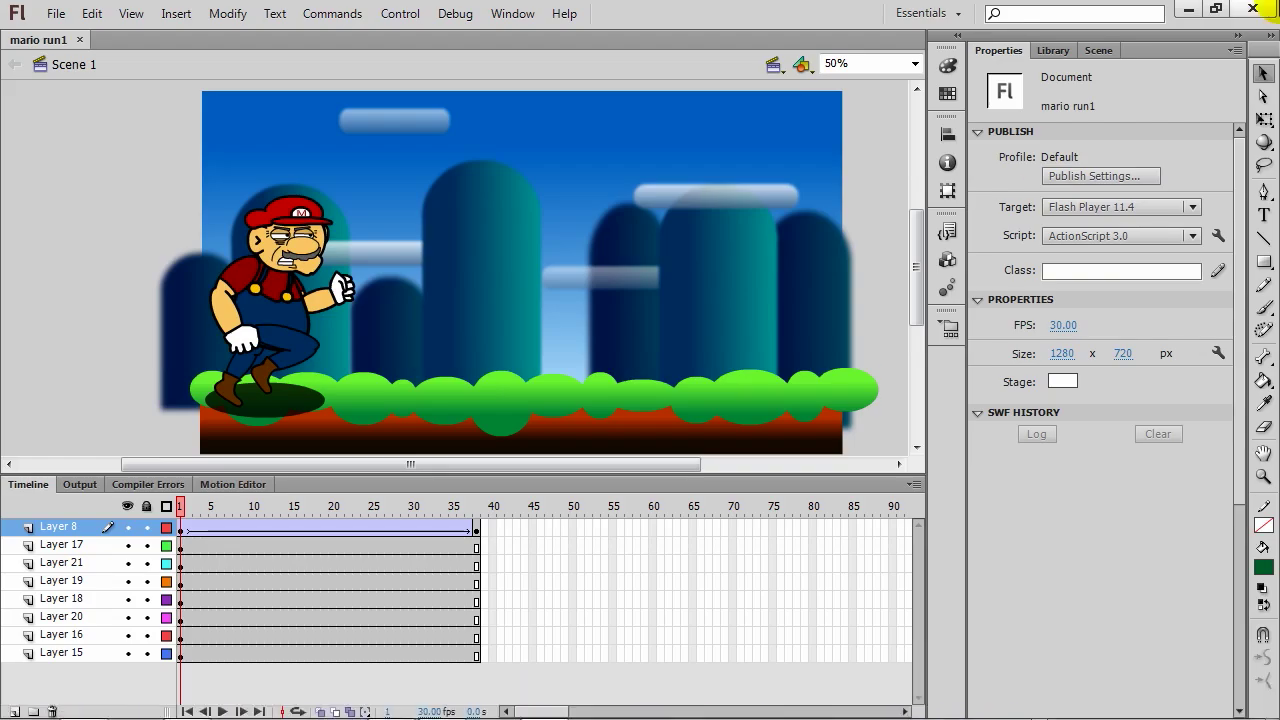
left_click(1253, 8)
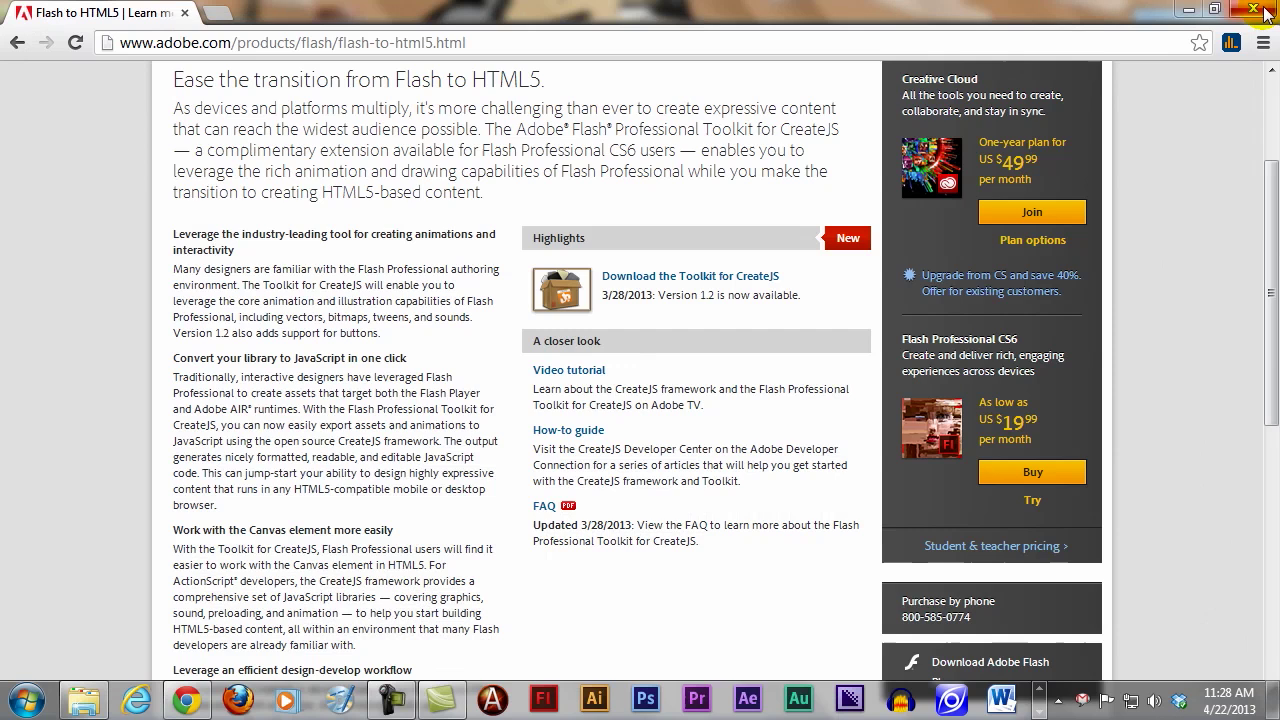
left_click(1040, 708)
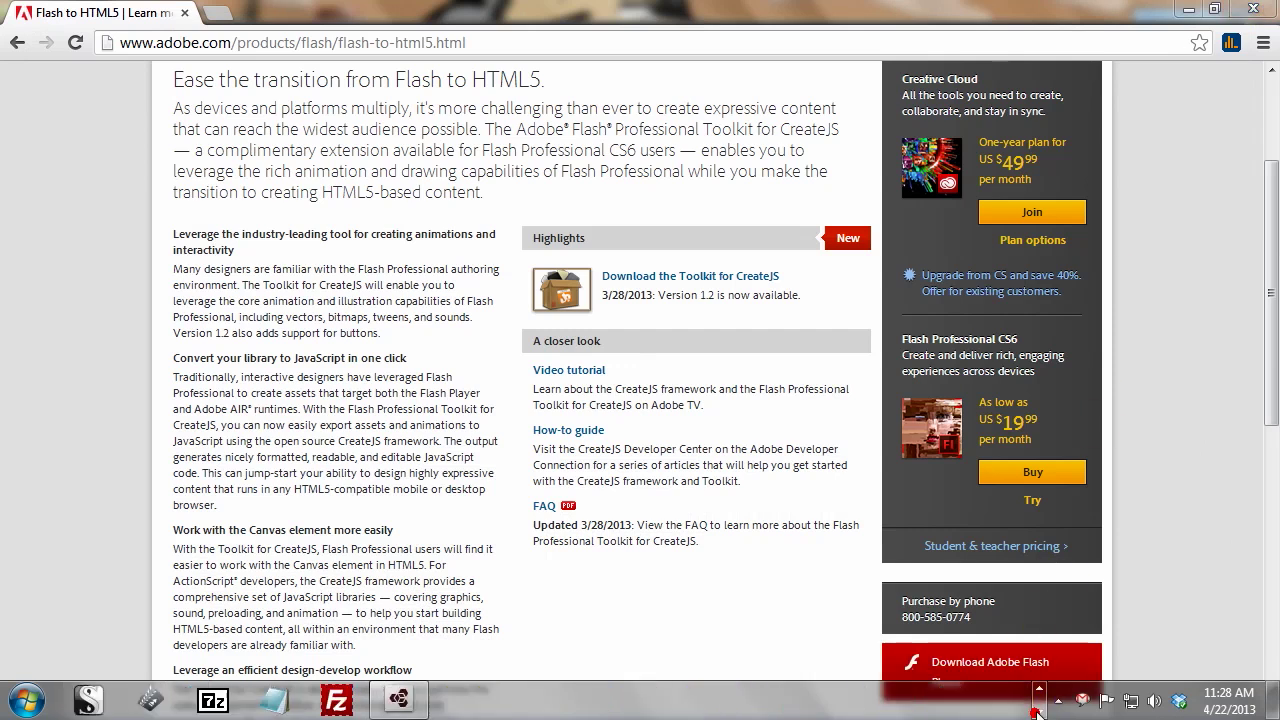
left_click(398, 705)
left_click(508, 470)
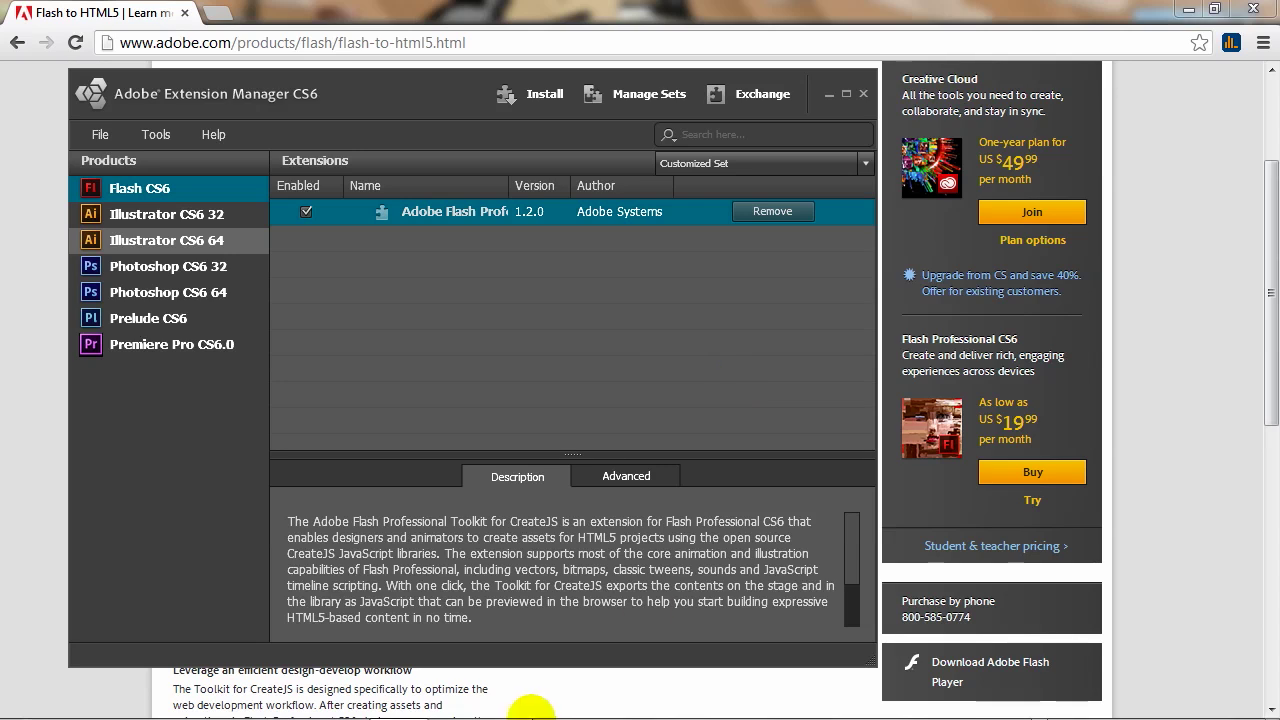
Relaunch Flash Professional CS6 from the taskbar.
mouse_move(530, 715)
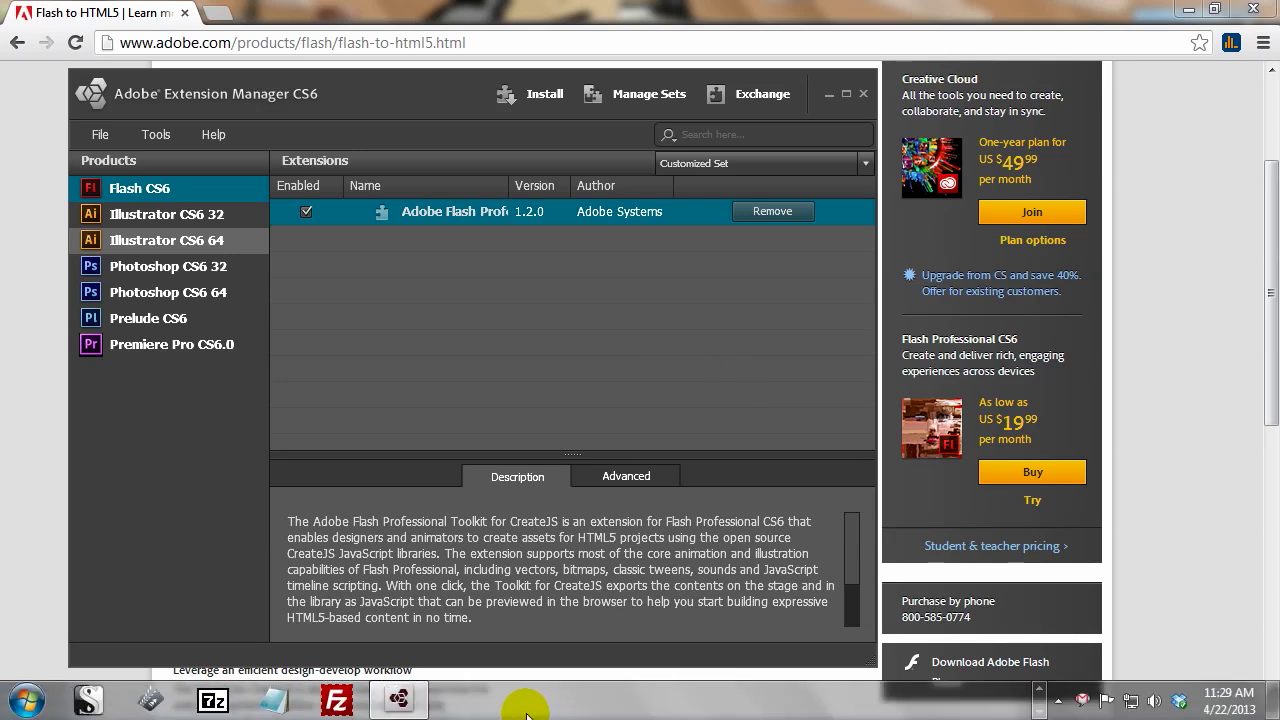
left_click(1040, 692)
left_click(543, 700)
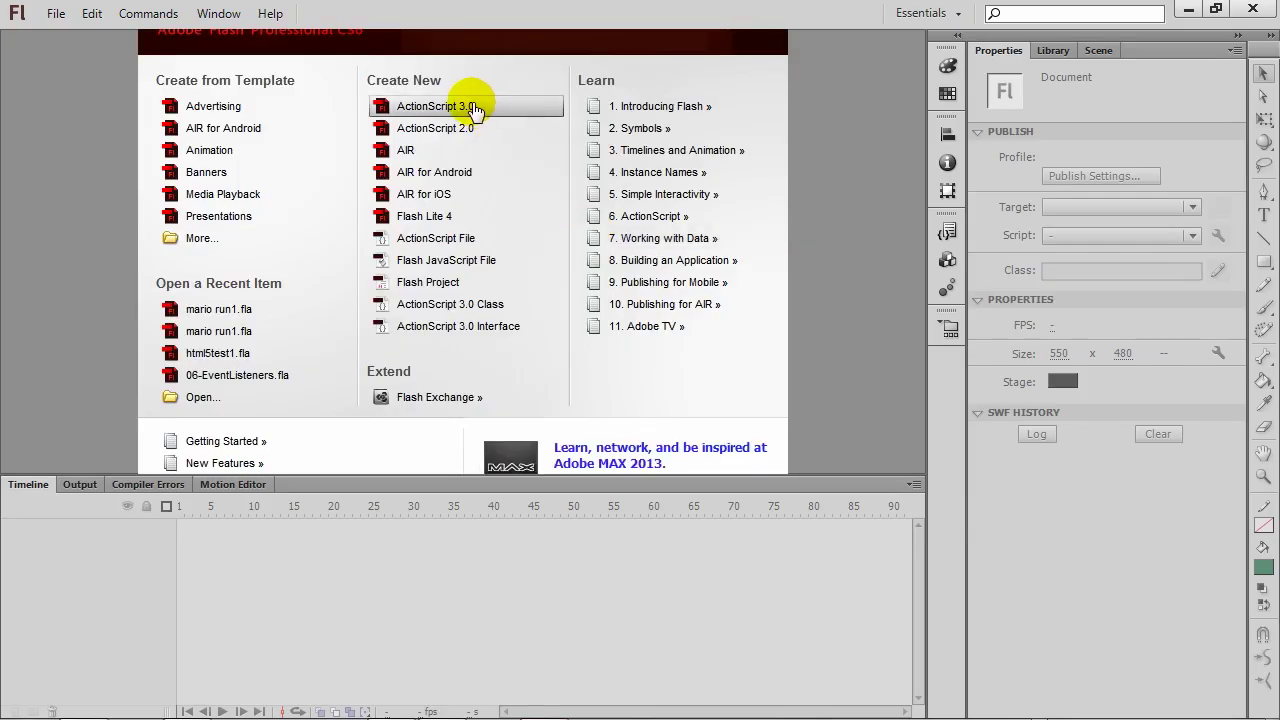
Open mario run1.fla from Recent Items, accept the default font substitute, and zoom to 50%.
left_click(236, 309)
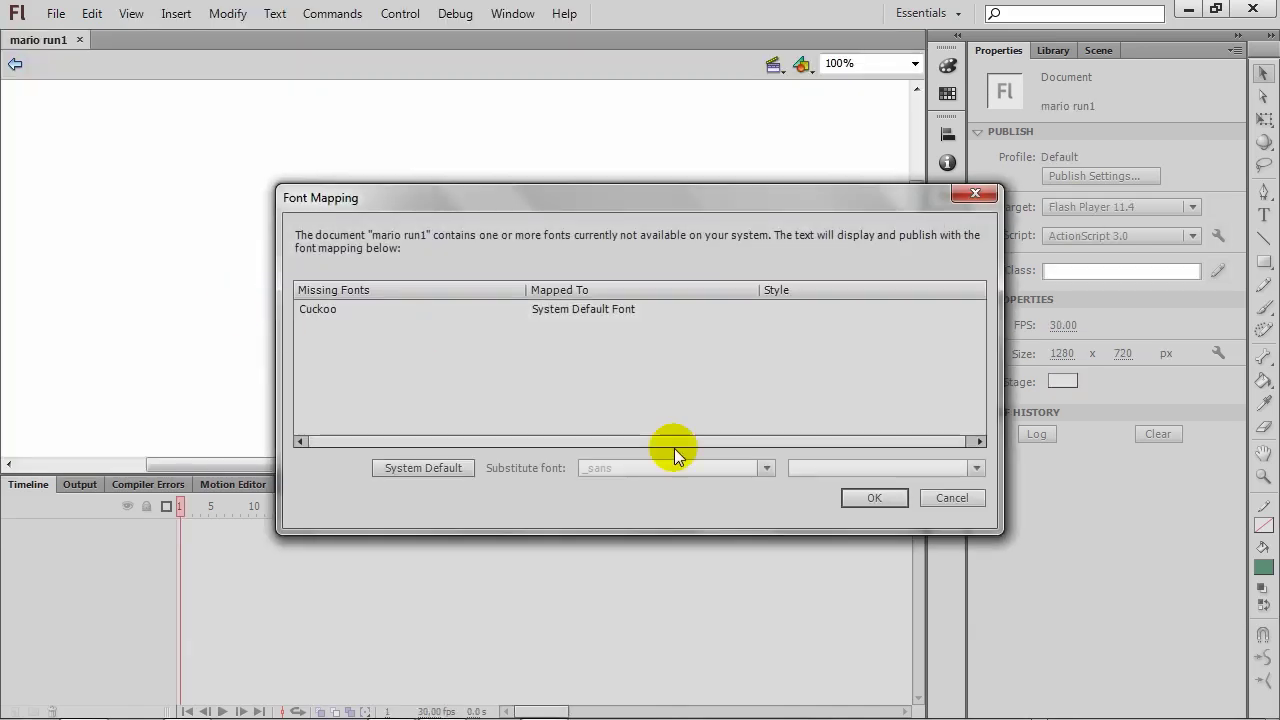
left_click(861, 487)
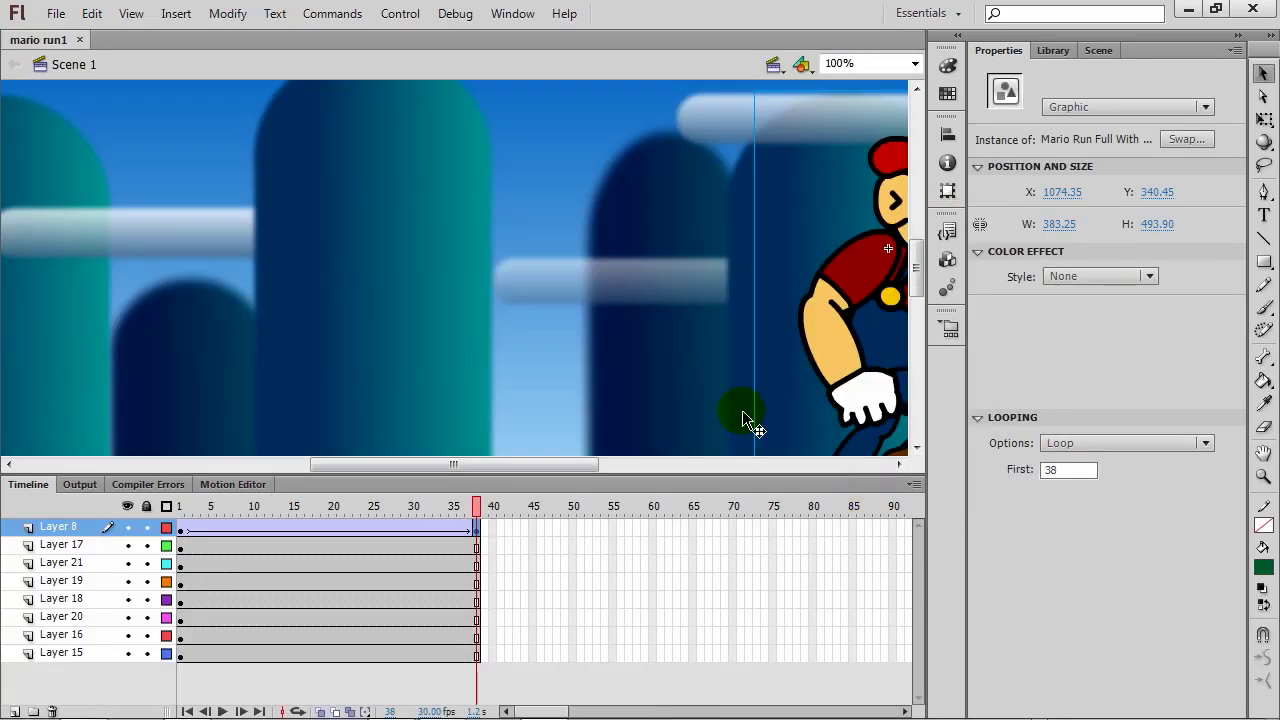
left_click(206, 506)
left_click(914, 64)
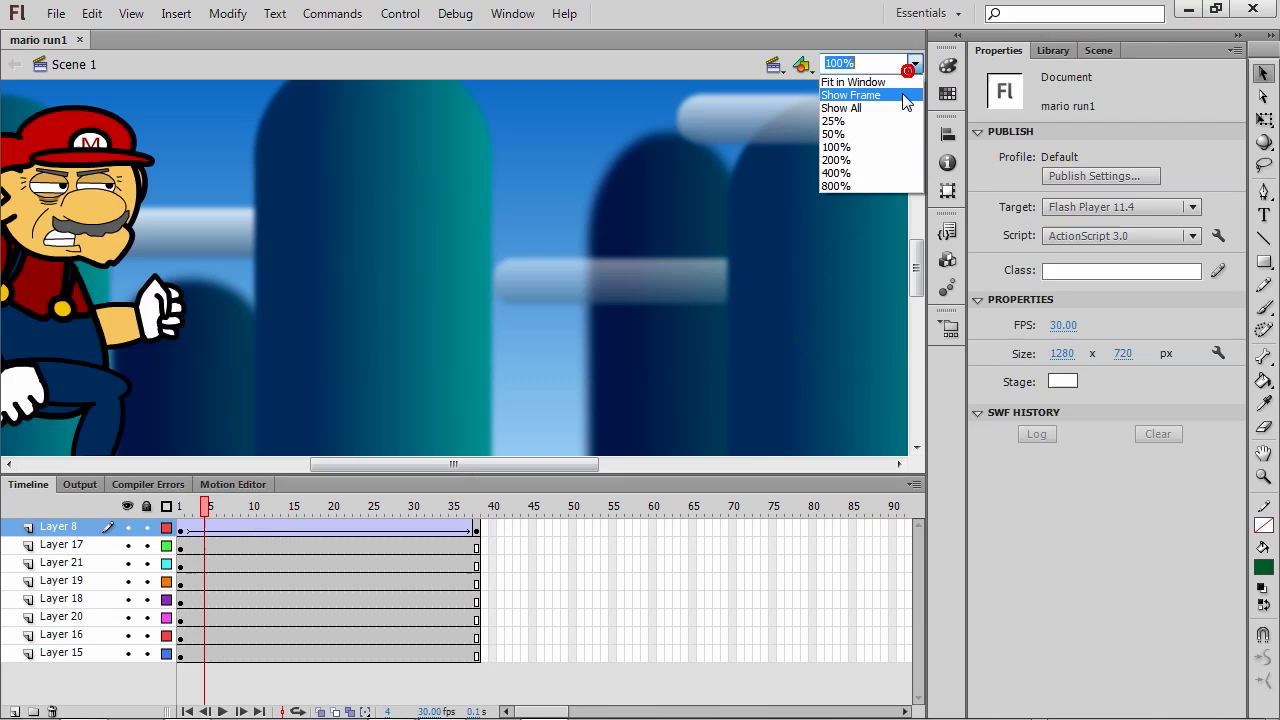
left_click(840, 130)
Scrub the run cycle to frame 27 and bring up the Toolkit for CreateJS panel.
left_click_drag(257, 530, 389, 530)
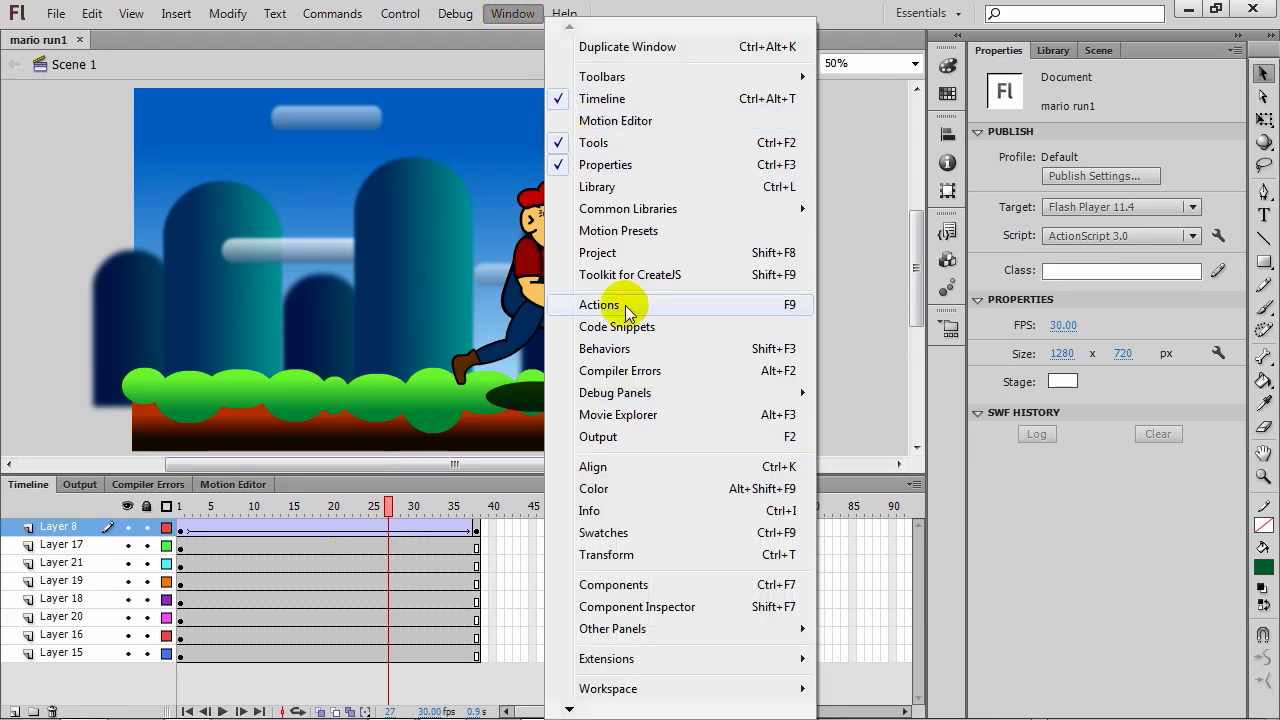
mouse_move(665, 630)
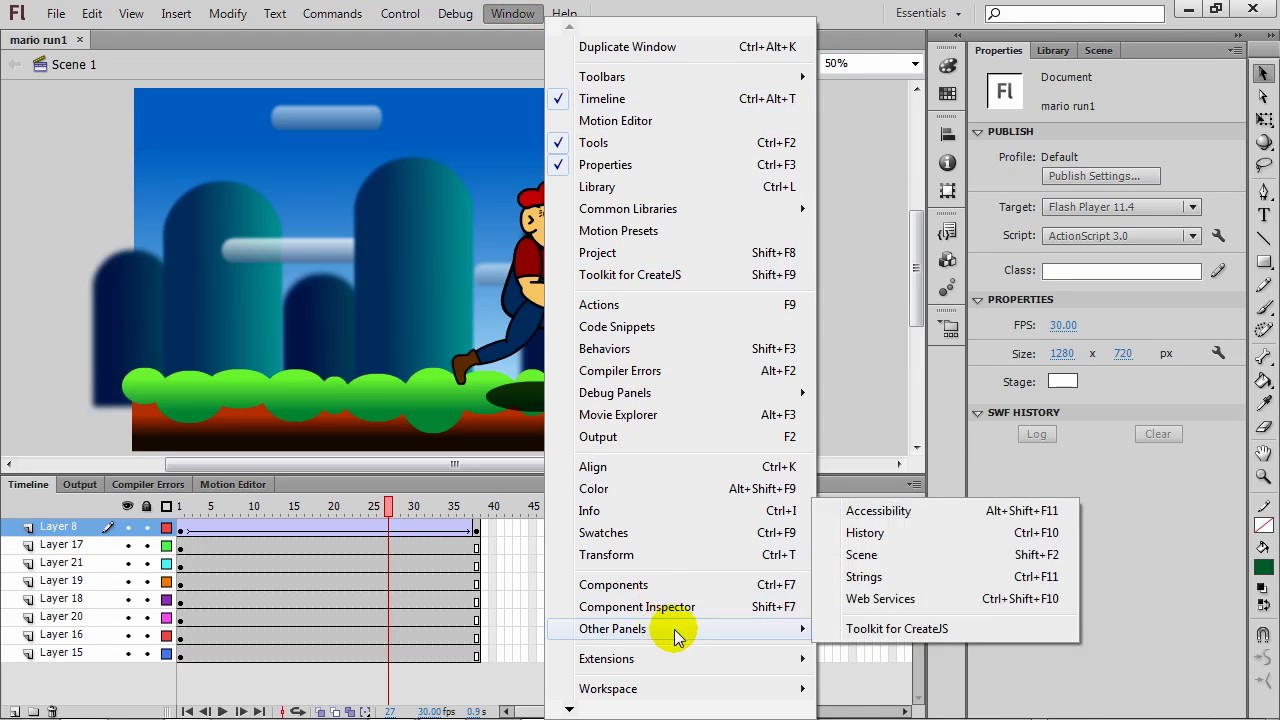
left_click(856, 633)
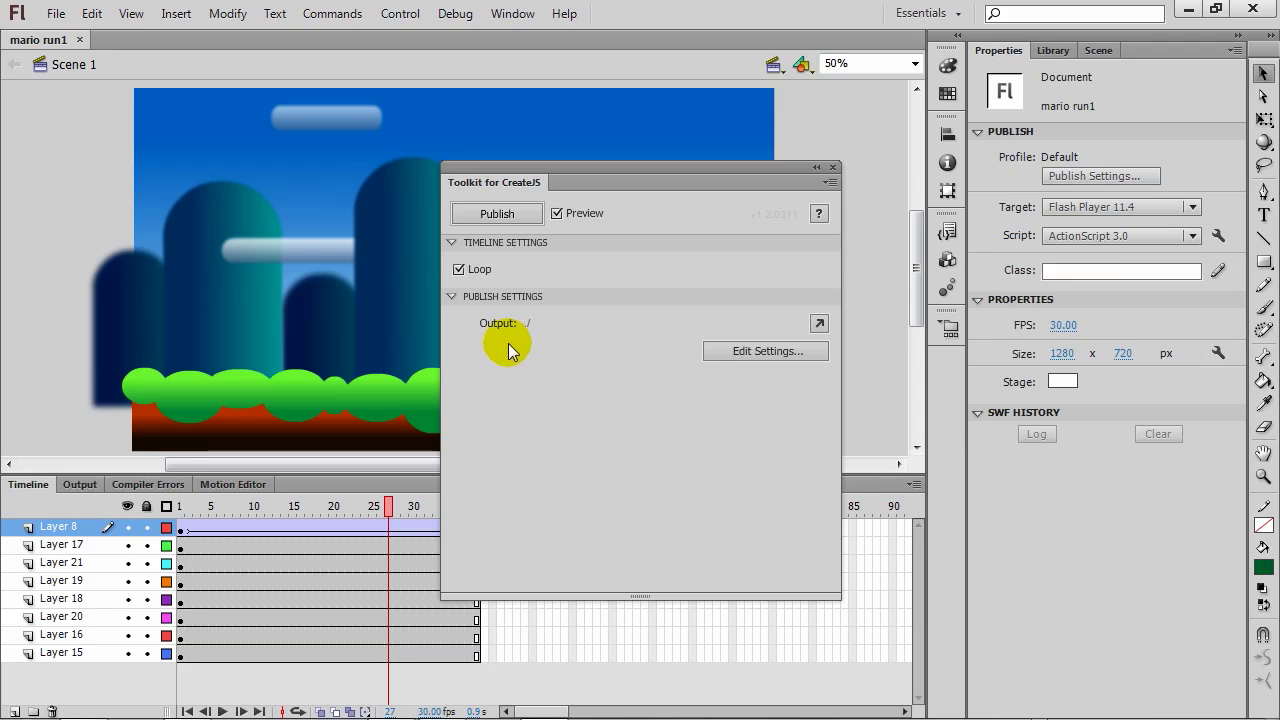
Accept the CreateJS publish settings with Publish HTML checked, keeping Loop and Preview on.
left_click(448, 297)
left_click(448, 297)
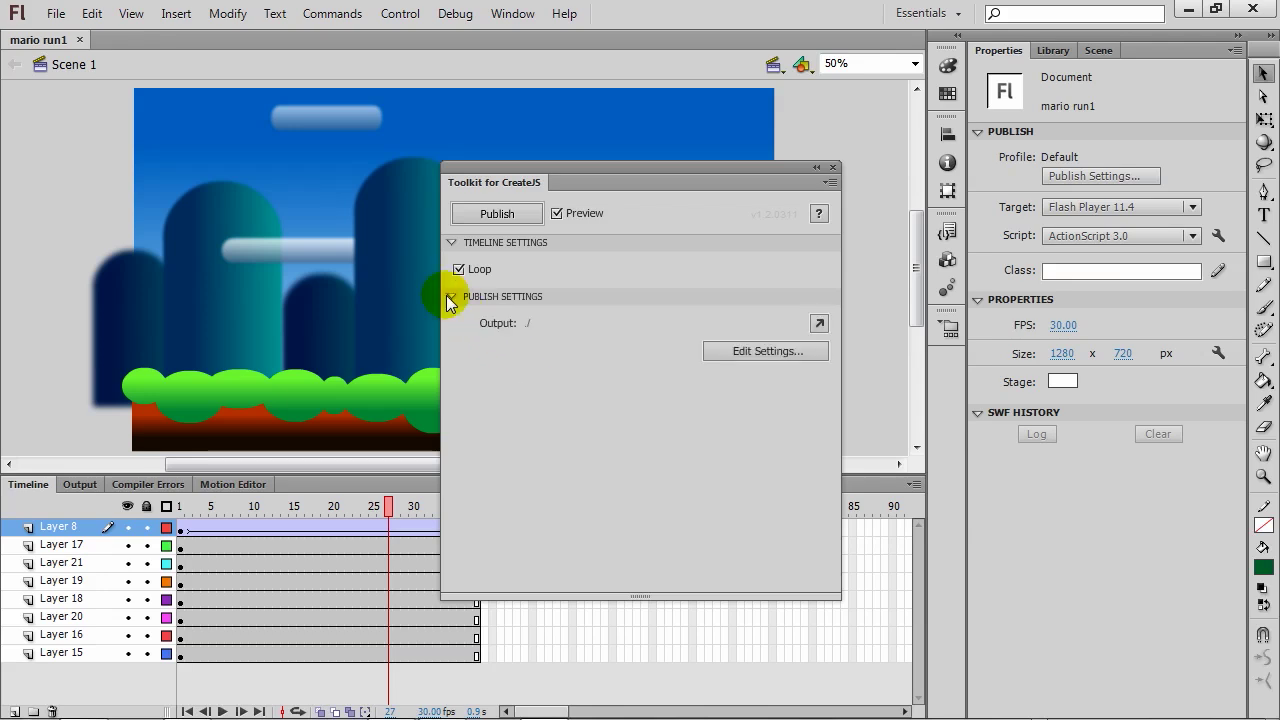
left_click(781, 356)
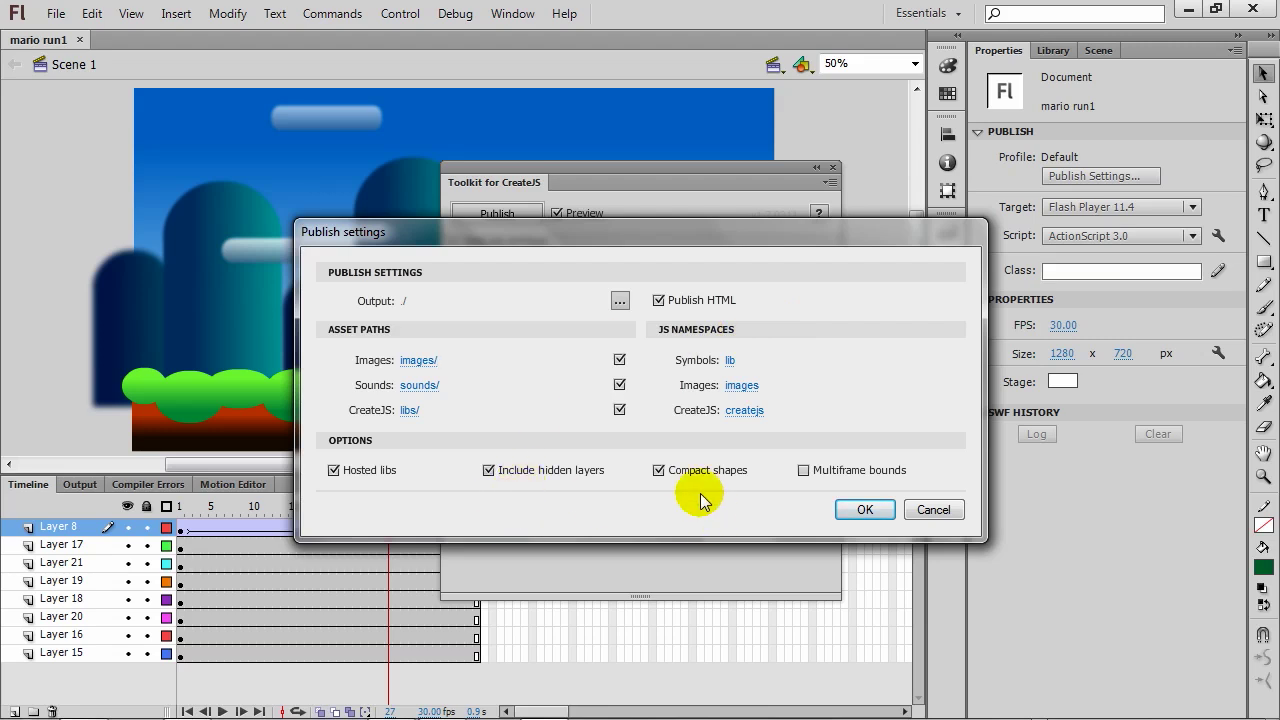
left_click(885, 512)
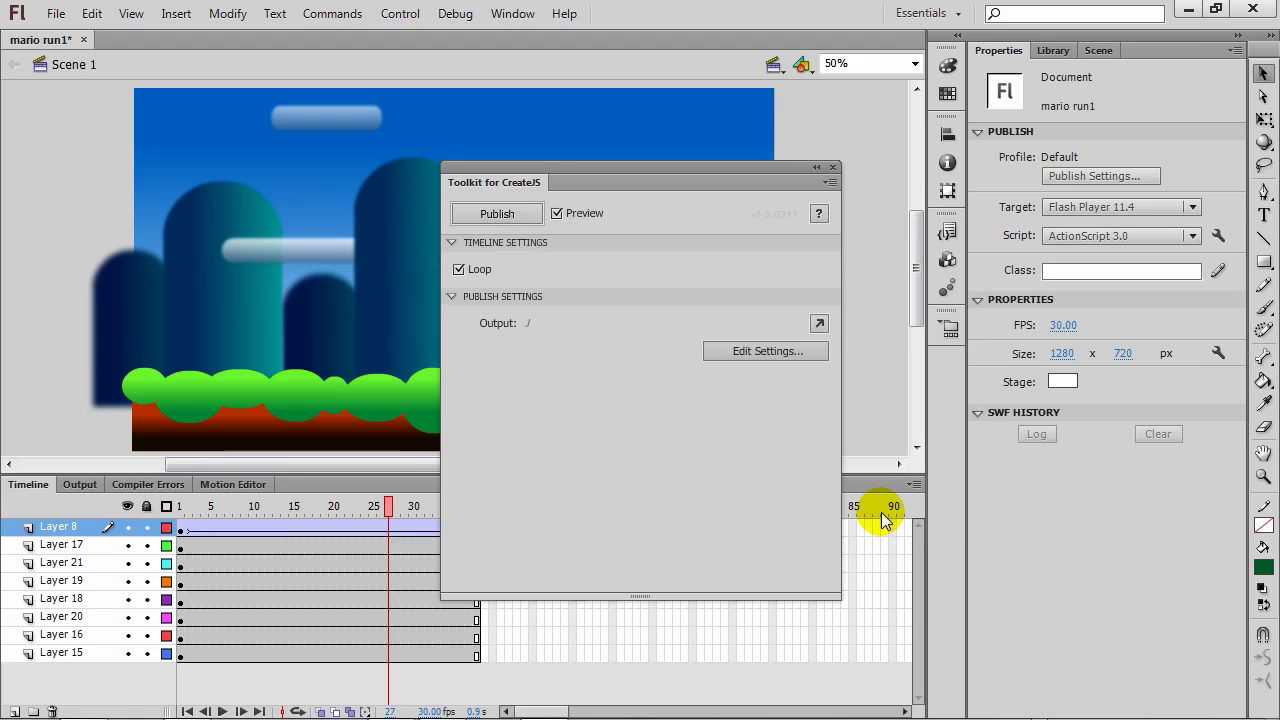
left_click(490, 210)
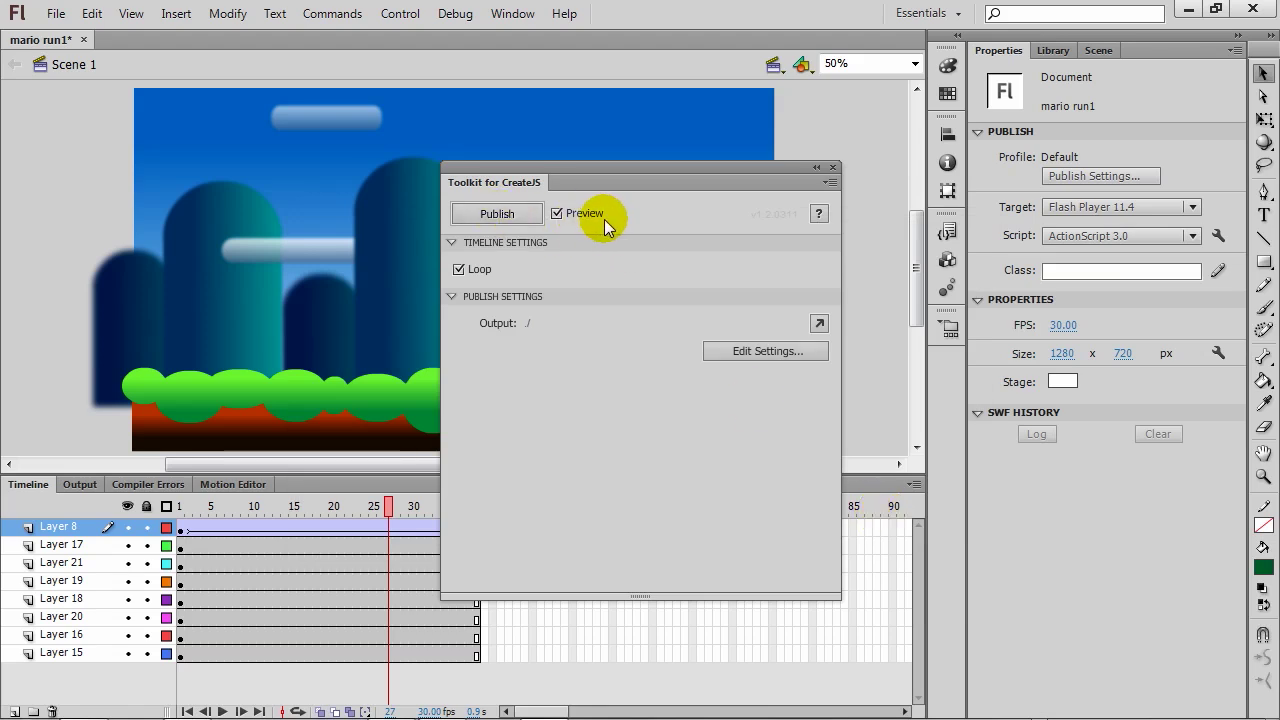
Publish to mario run1.html, watch it loop in Chrome, then close the preview tab.
left_click(485, 214)
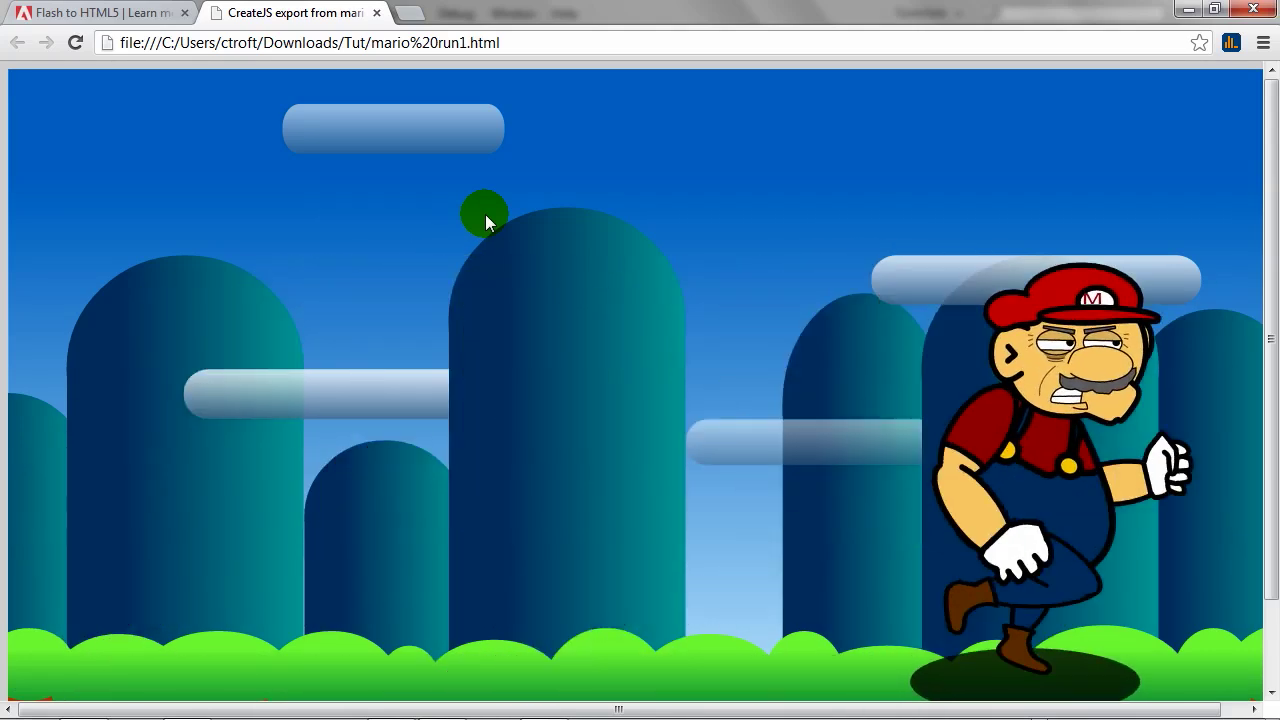
left_click(376, 14)
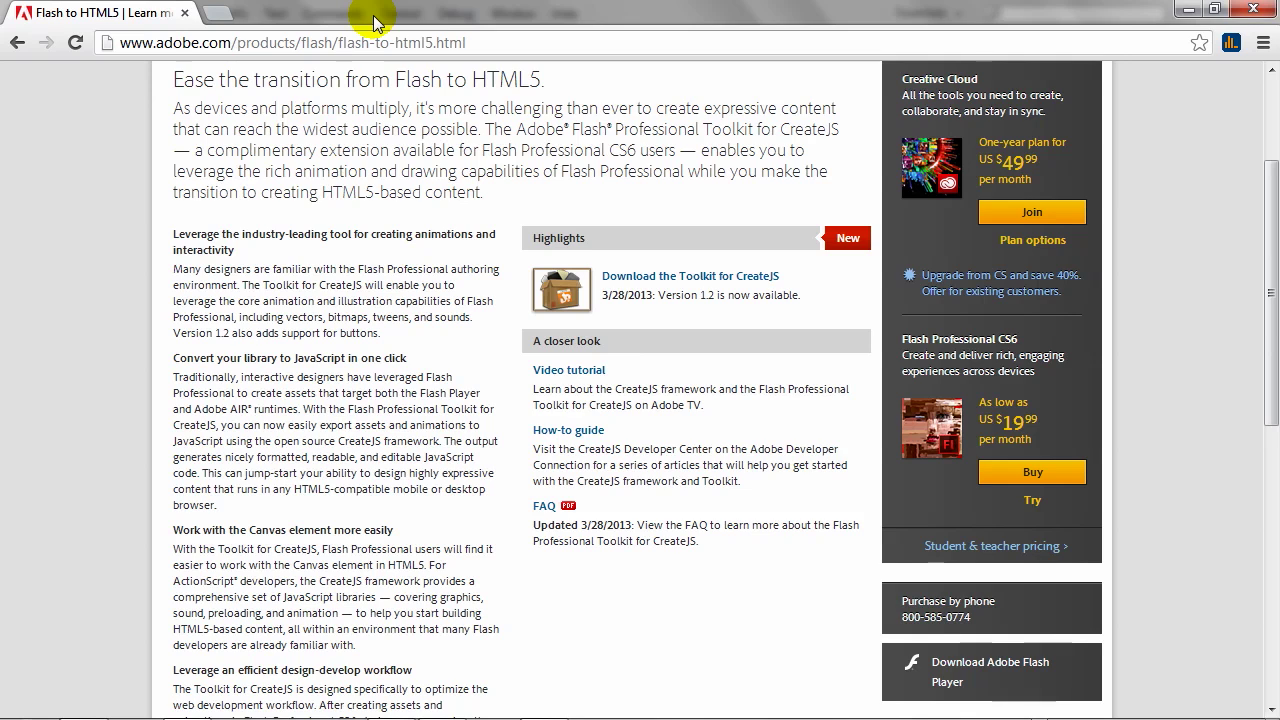
Select, then deselect, the text about Toolkit for CreateJS 1.2 adding button support.
left_click_drag(378, 333, 290, 335)
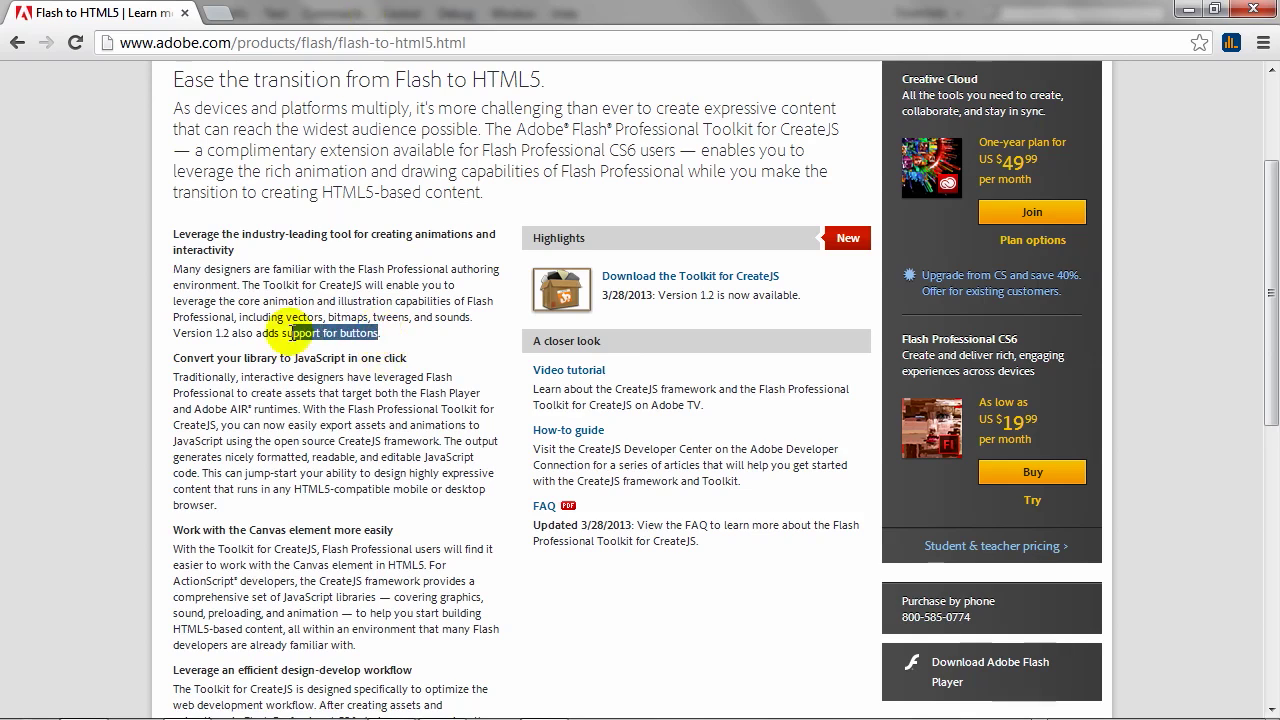
left_click(403, 315)
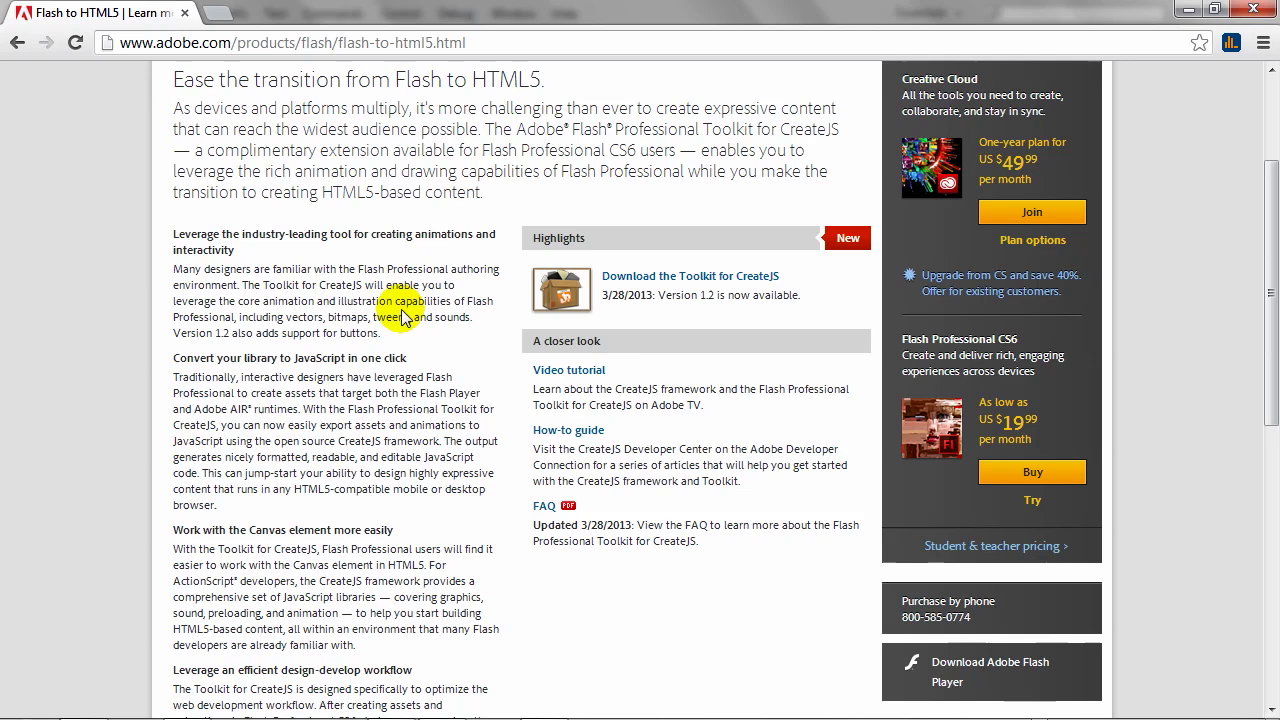